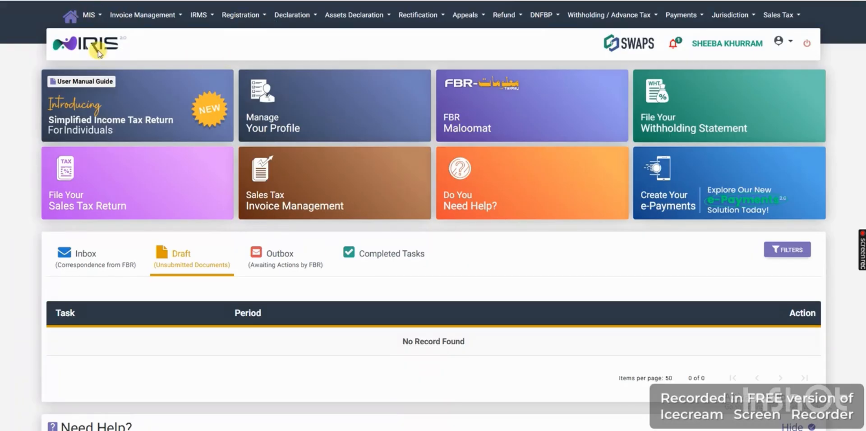
- Open the Information Center's payment details and search for the taxpayer's payments for tax year 2025
click(90, 16)
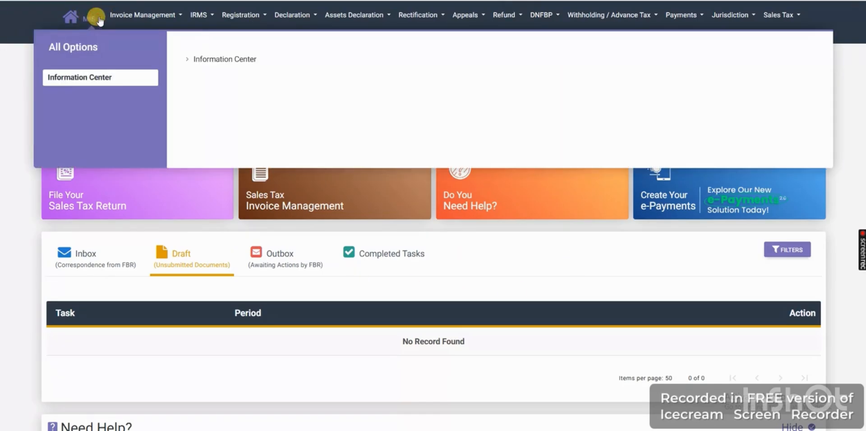
click(228, 60)
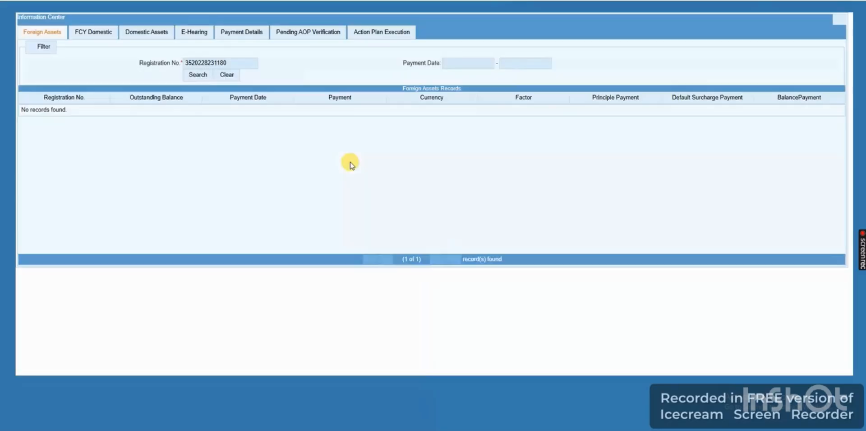
click(240, 33)
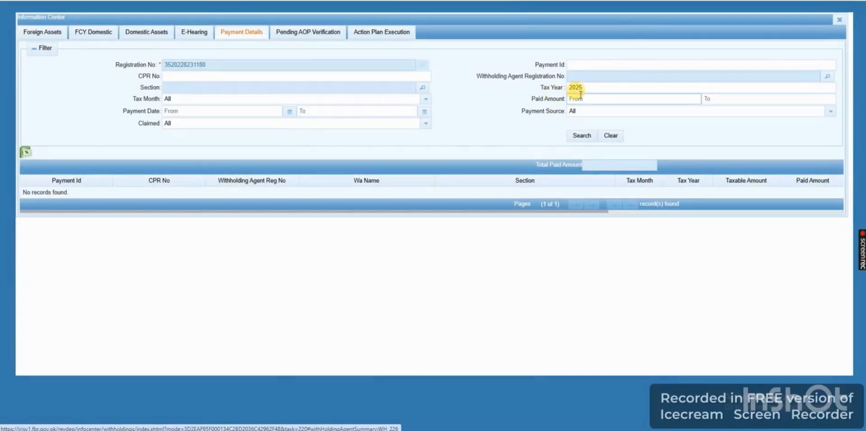
click(578, 140)
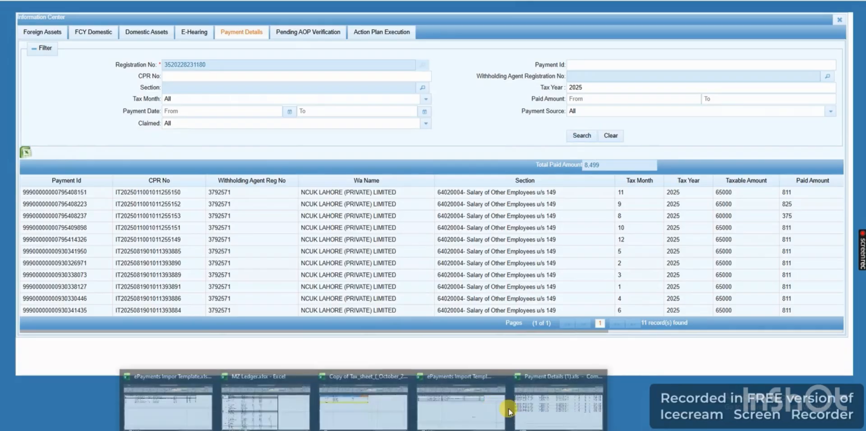
- Switch to the Payment Details workbook in Excel and check the 2025 salary rows and their taxable amount total
click(567, 406)
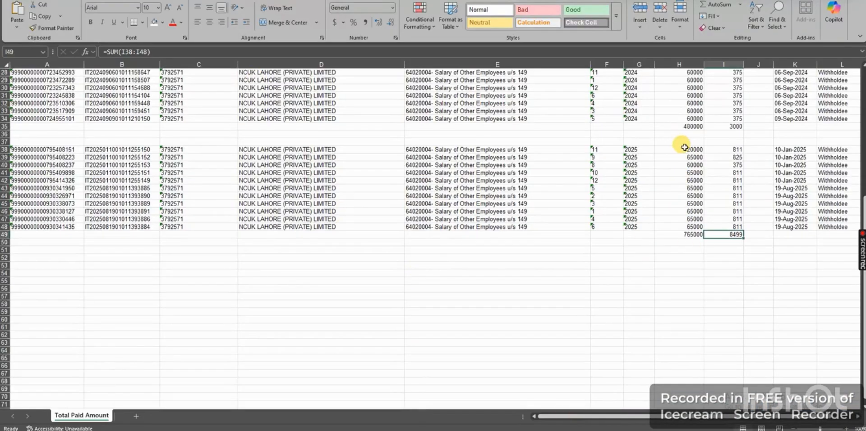
drag(636, 149, 638, 234)
click(690, 234)
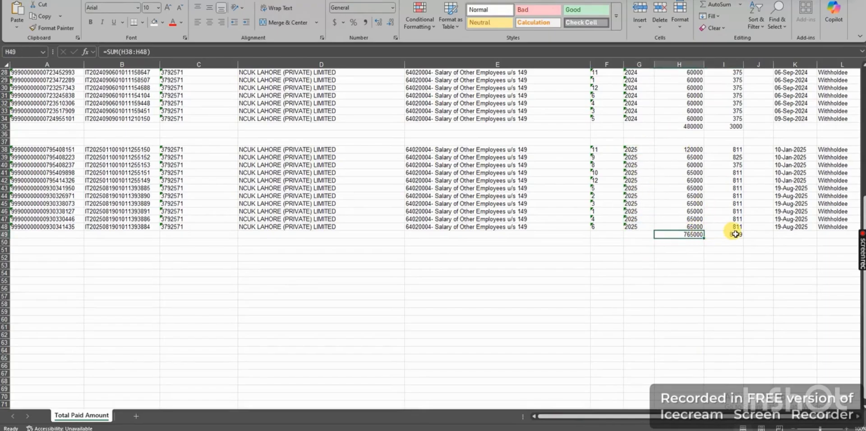
key(alt+Tab)
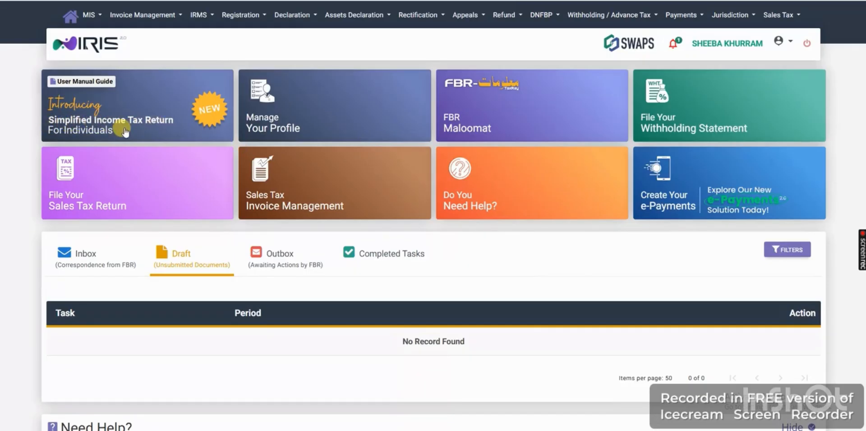
- Start a simplified income tax return for individuals for the tax period 01-Jul-2024 - 30-Jun-2025
click(140, 127)
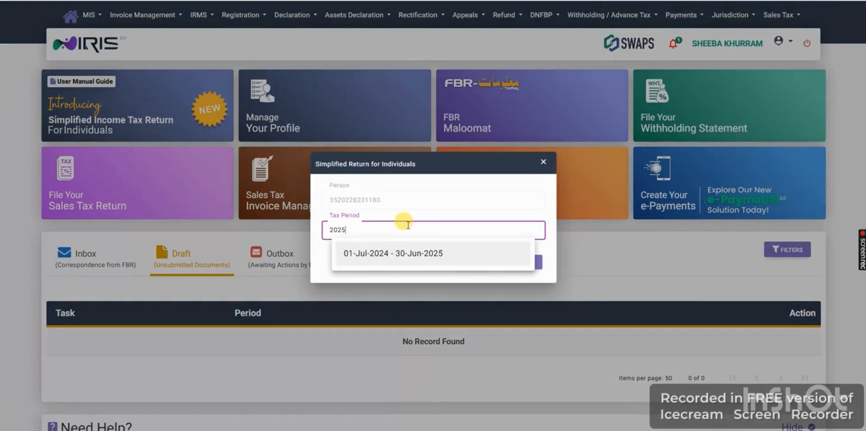
click(384, 259)
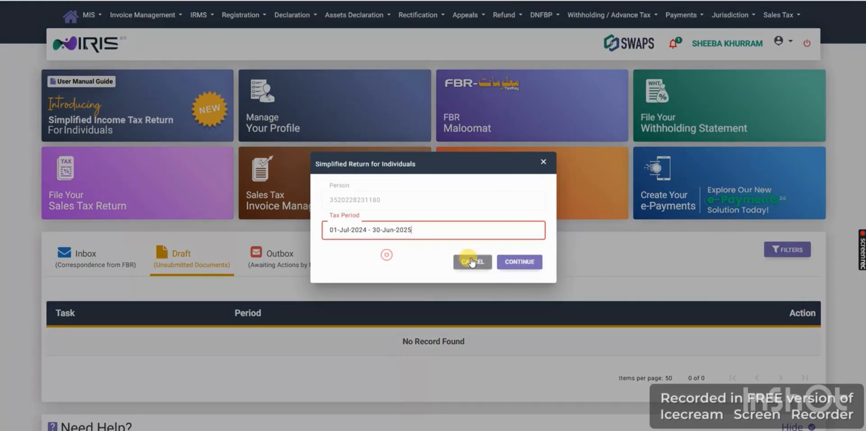
click(523, 262)
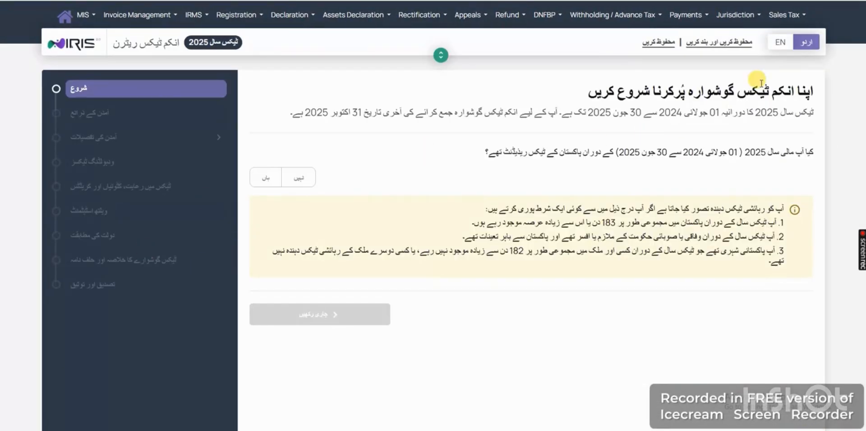
- Change the return's language to English and declare tax residency in Pakistan for Tax Year 2025
click(781, 46)
click(339, 88)
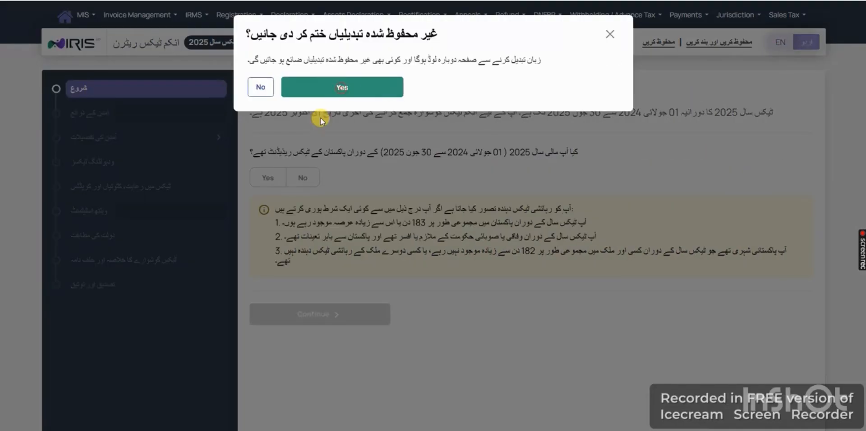
click(336, 90)
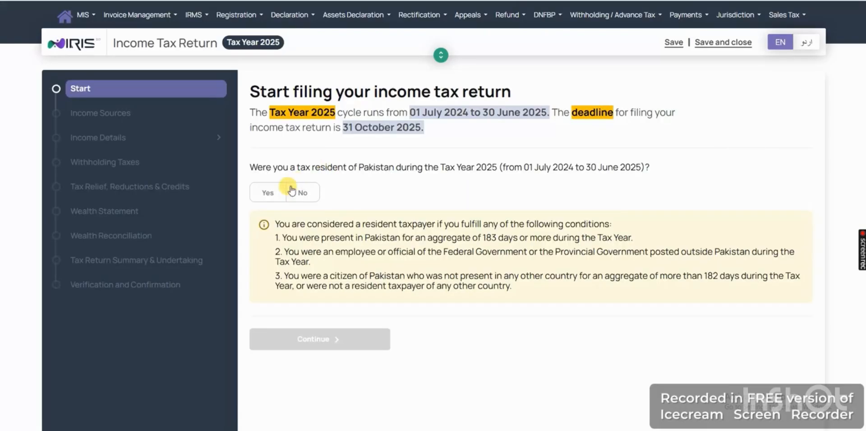
click(265, 192)
click(332, 339)
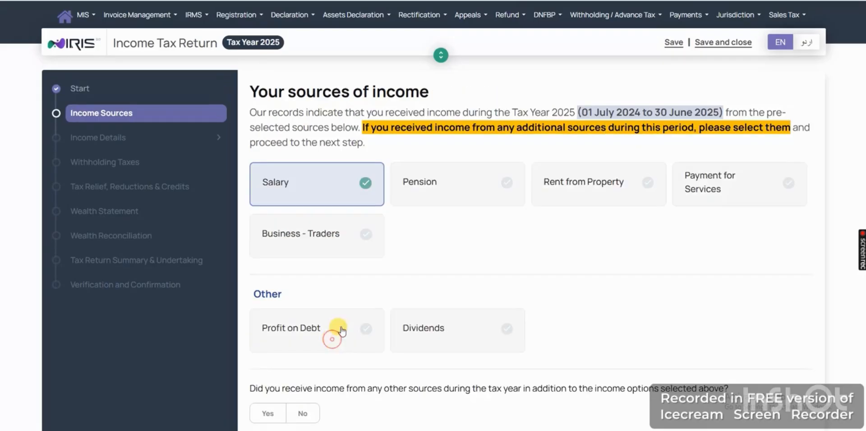
- Keep Salary as an income source, declare income from other sources, and accept the redirection to the appropriate return version
scroll(452, 237, down, 2)
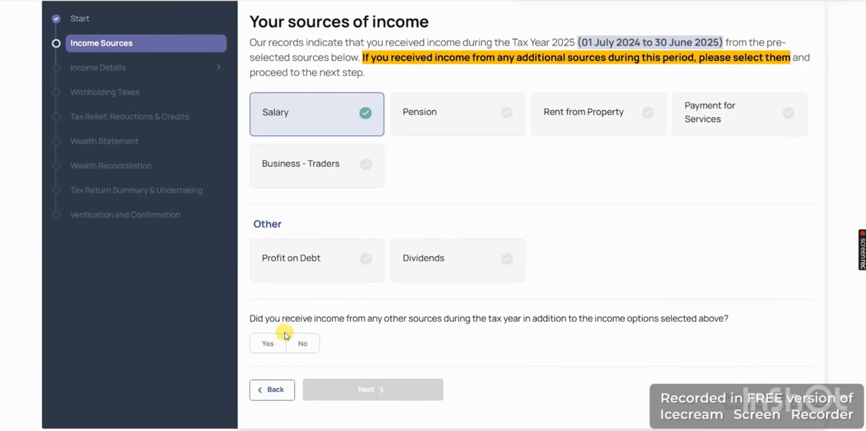
click(269, 345)
click(373, 388)
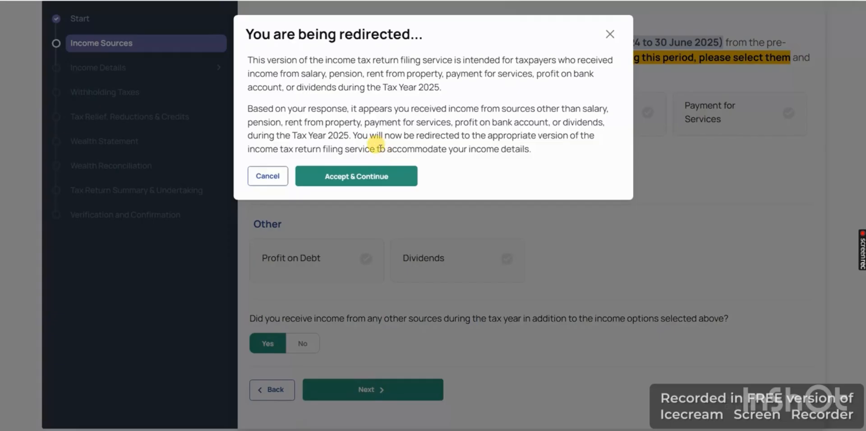
click(368, 177)
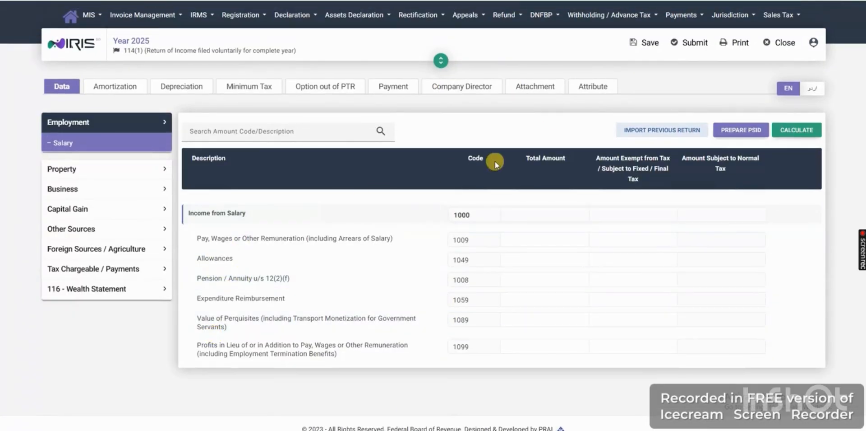
- Import the previous return and recalculate salary income with the Pay, Wages or Other Remuneration total set to 765,000
click(661, 131)
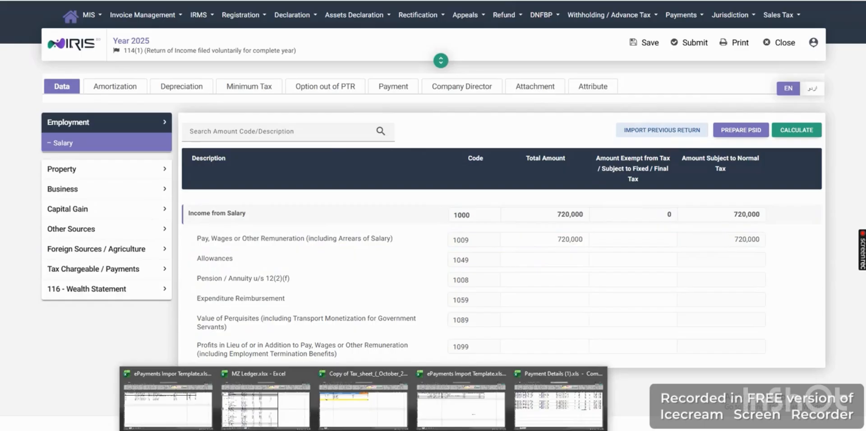
click(575, 414)
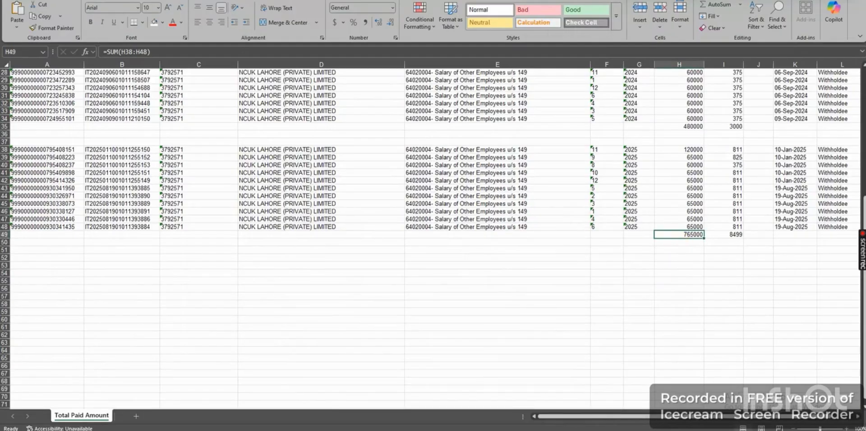
key(alt+Tab)
click(551, 238)
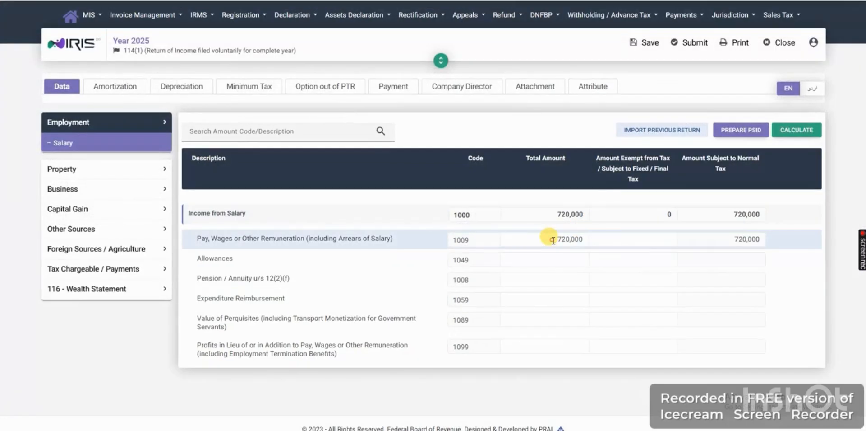
double_click(569, 237)
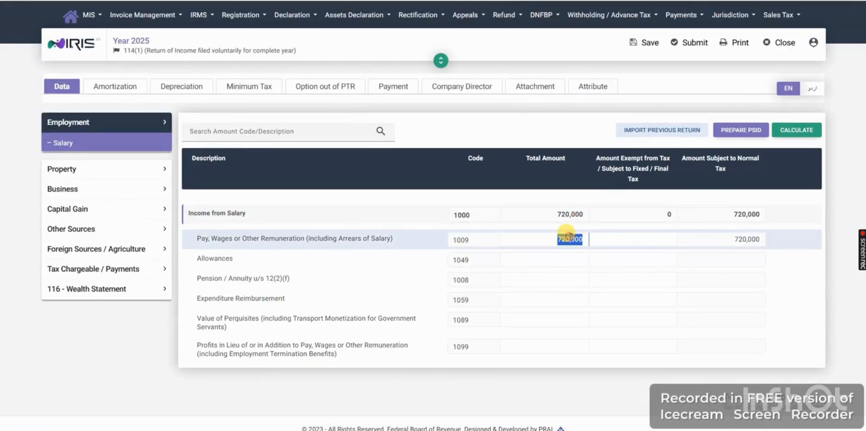
text(765)
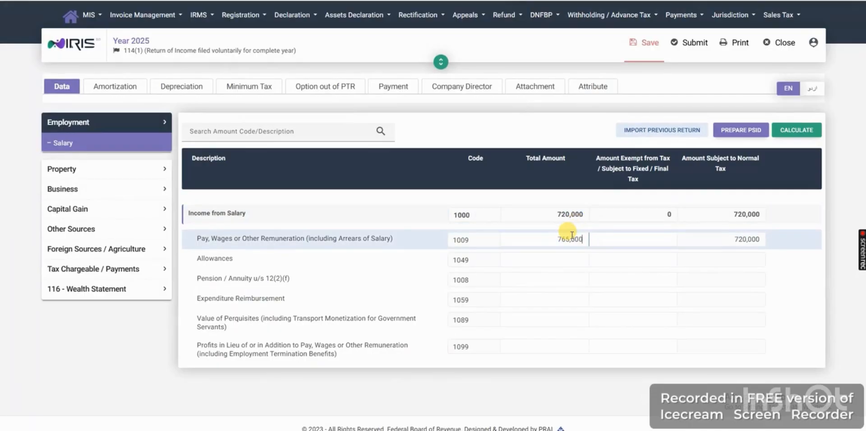
click(787, 130)
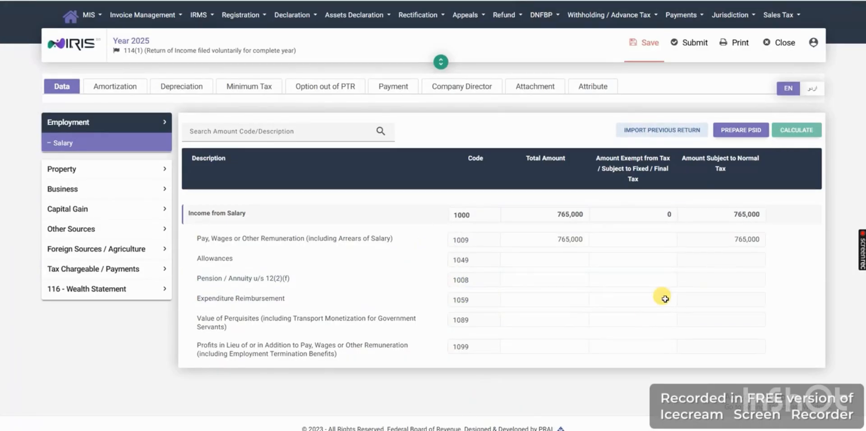
- Switch to the Payment Details workbook and check the SUM formula under the 2025 paid amounts in cell I49
click(524, 429)
click(732, 235)
key(alt+equal)
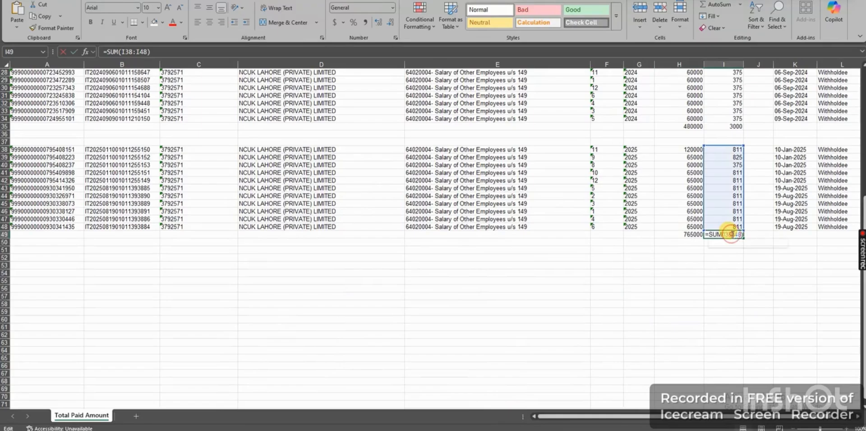
key(Return)
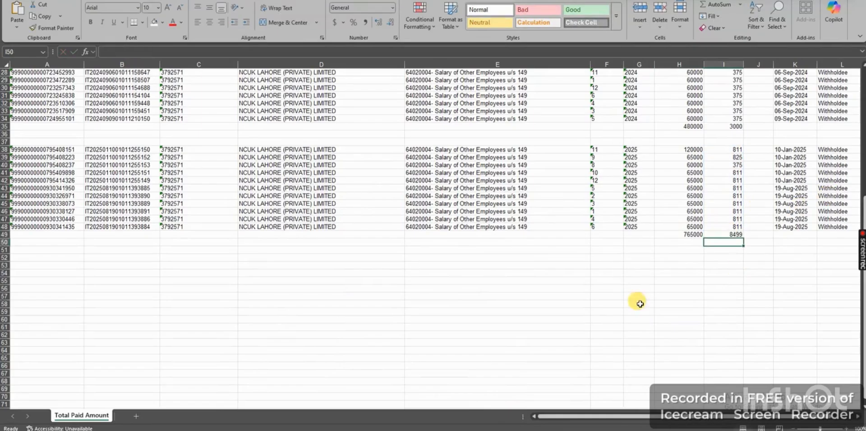
click(502, 428)
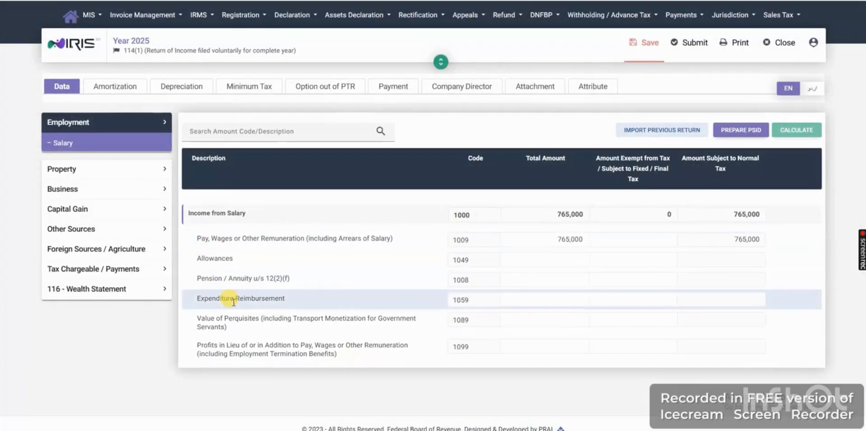
- In Adjustable Tax, set Salary of Employees u/s 149 to receipts of 765,000 and tax deducted of 8,499, and recalculate
click(69, 276)
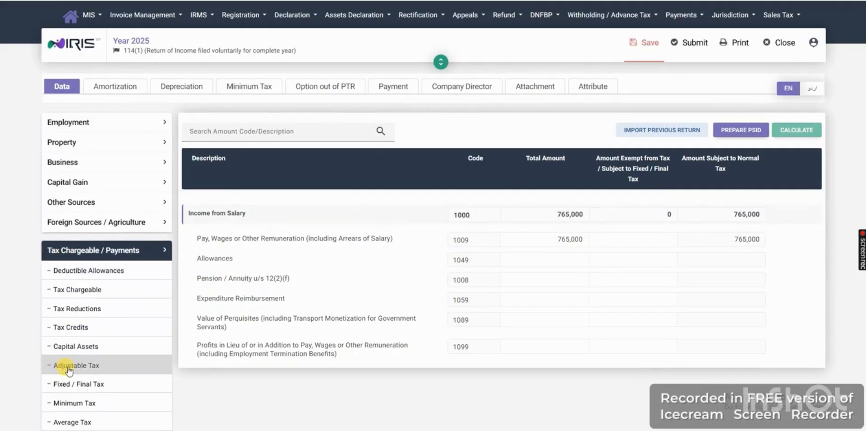
click(68, 367)
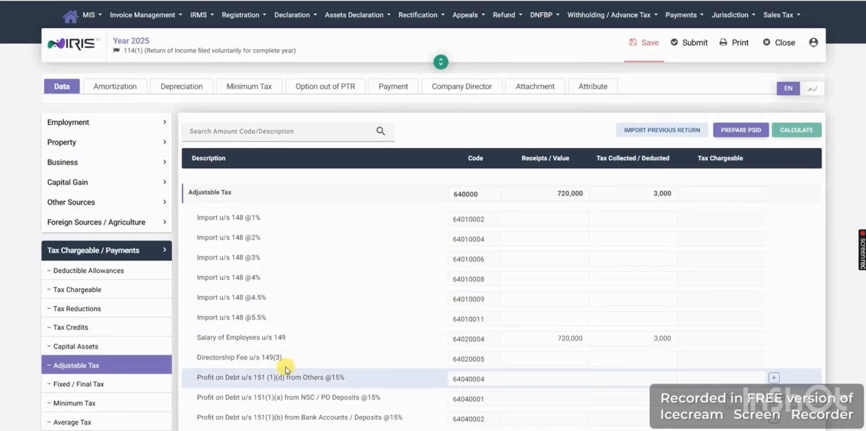
triple_click(224, 336)
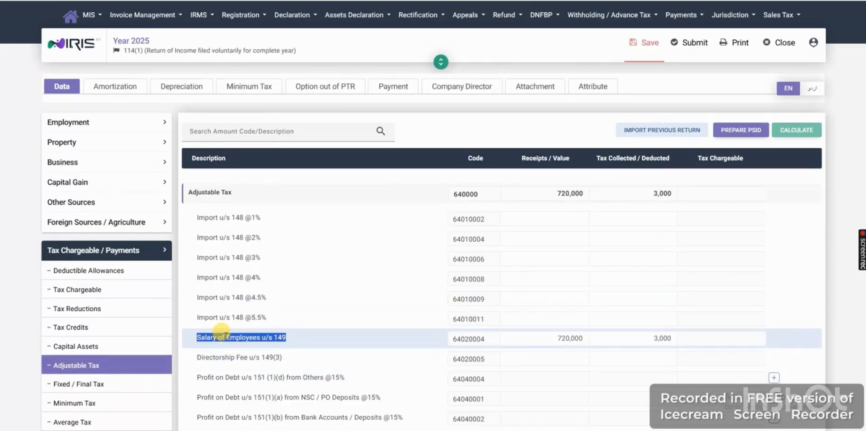
double_click(564, 338)
text(765)
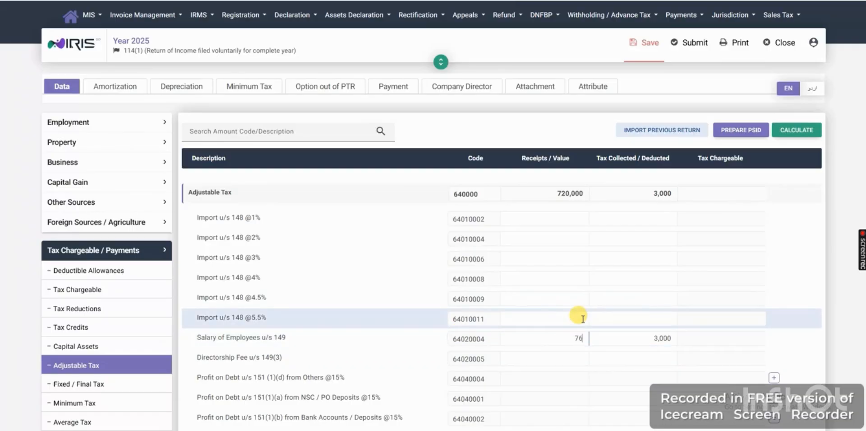
double_click(625, 332)
text(8,49)
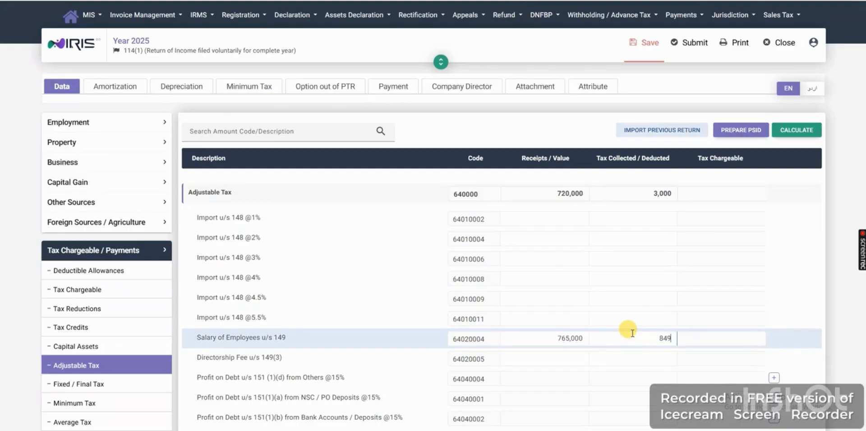
text(9)
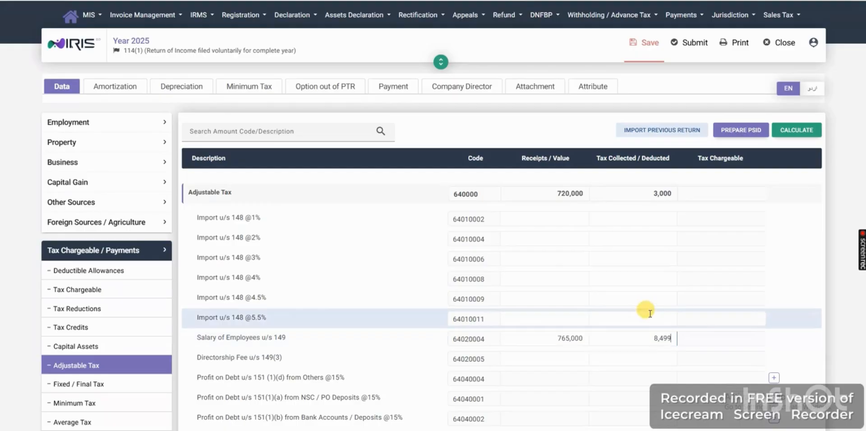
click(792, 132)
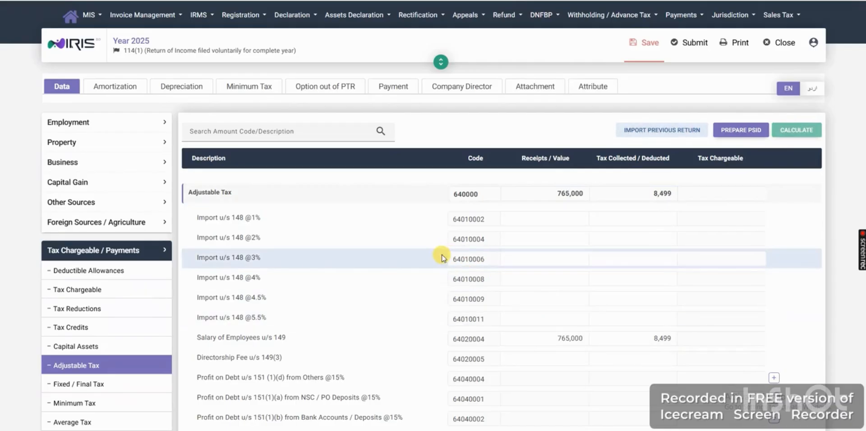
- Review the Adjustable Tax list for other deductions, such as cash withdrawal u/s 231AB, telephone, cellphone and internet bills u/s 236
scroll(440, 257, down, 3)
scroll(430, 282, down, 2)
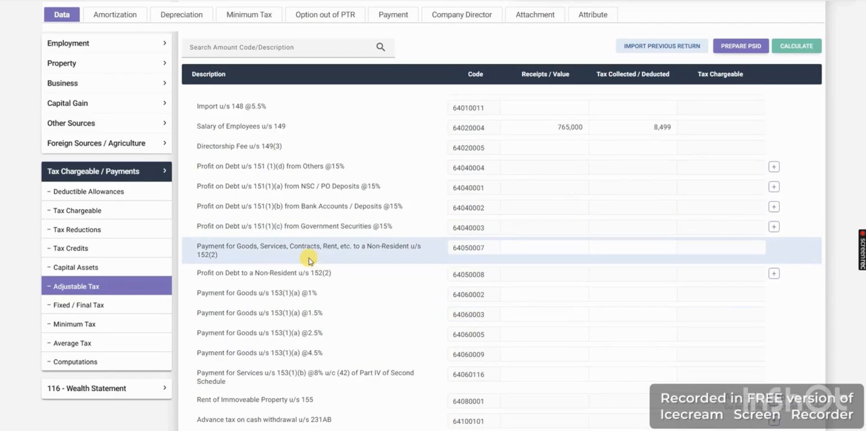
scroll(352, 303, down, 1)
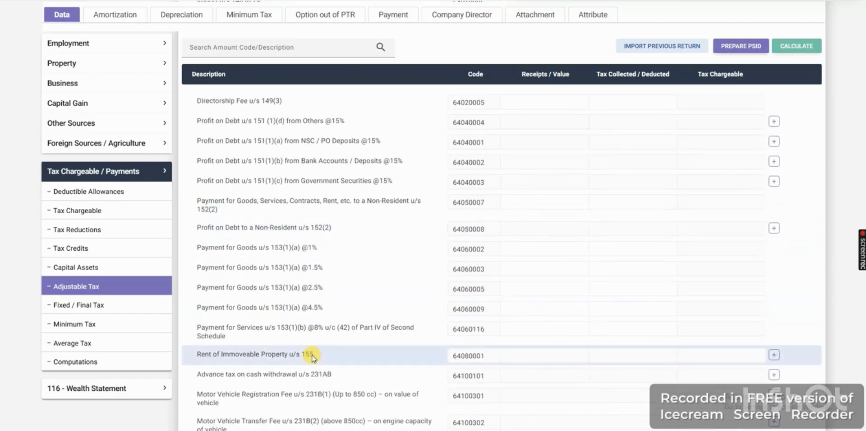
double_click(210, 374)
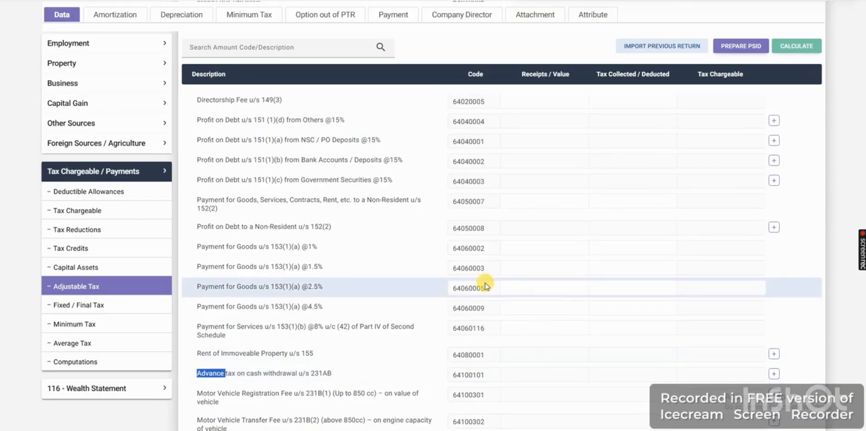
scroll(487, 286, down, 9)
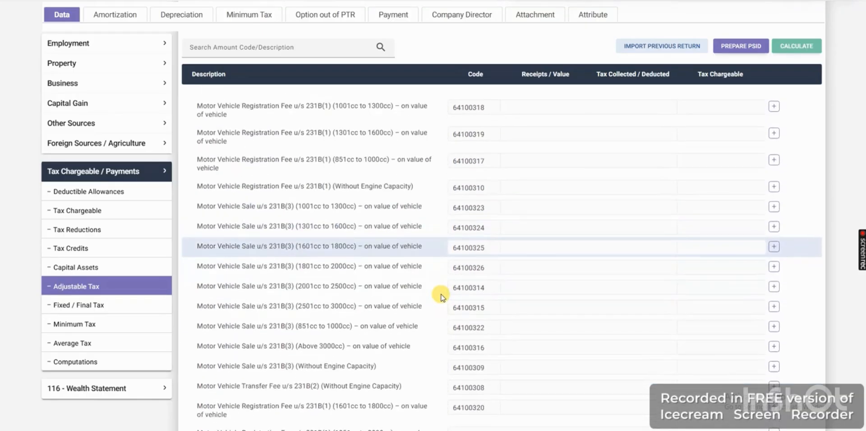
scroll(441, 294, down, 8)
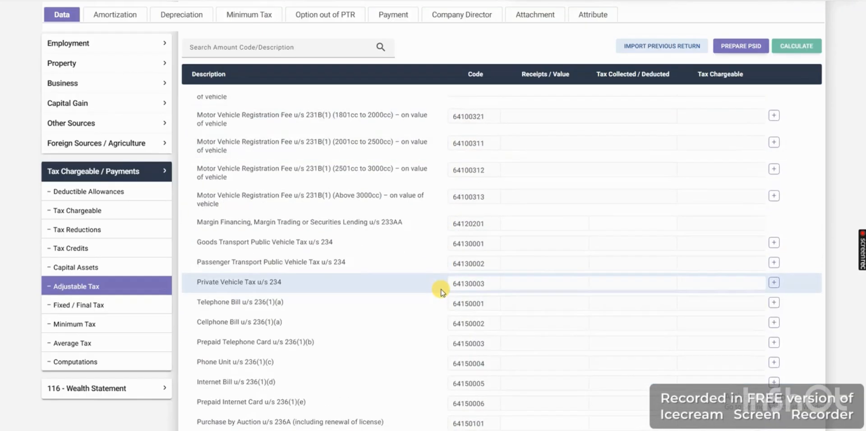
triple_click(211, 320)
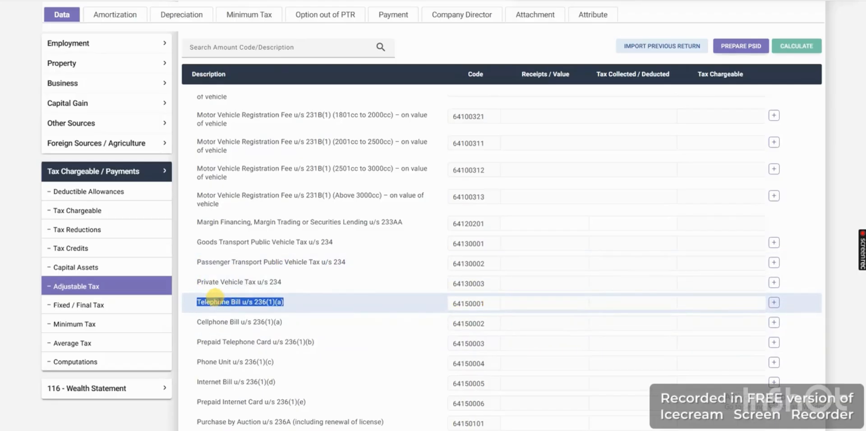
triple_click(203, 381)
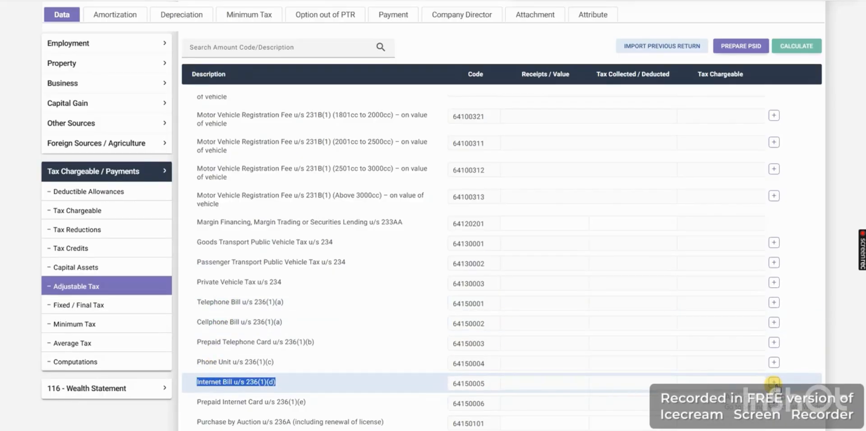
scroll(470, 343, down, 3)
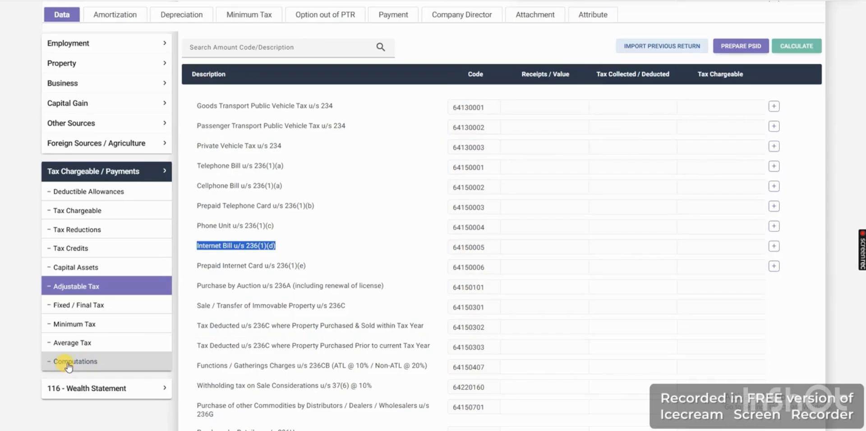
- Open the return's Computations, recalculate them and save the changes
click(154, 361)
scroll(151, 357, up, 2)
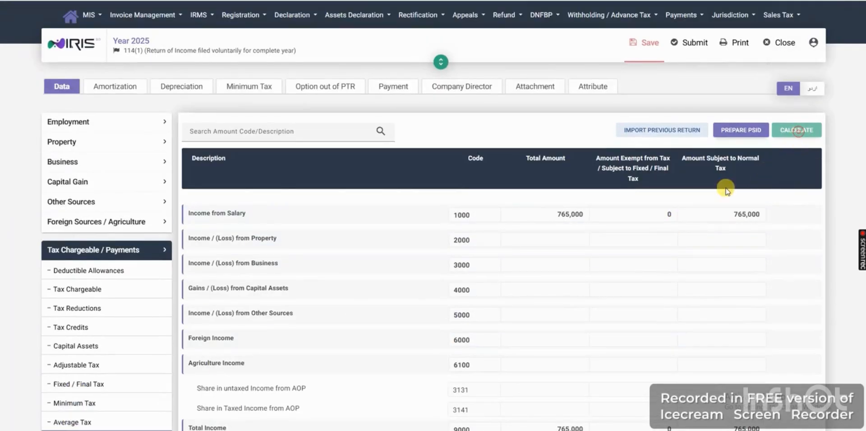
click(641, 48)
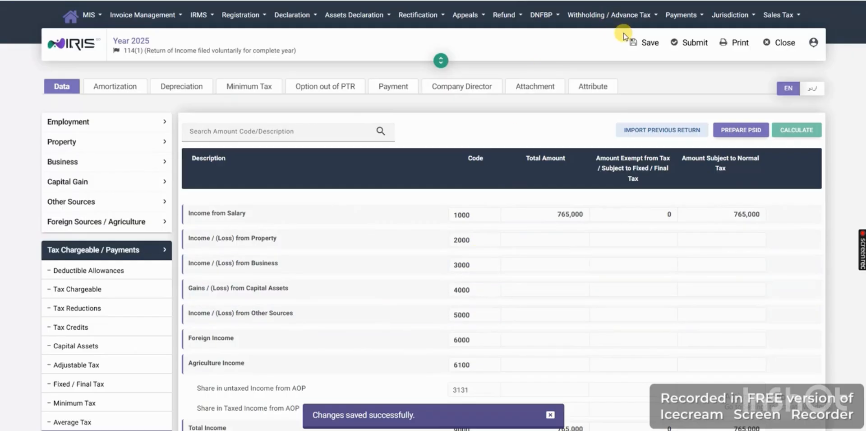
- Examine Total Income, Tax Chargeable, Withholding Income Tax and Refundable Income Tax in the Computations
scroll(603, 206, down, 1)
scroll(602, 206, down, 5)
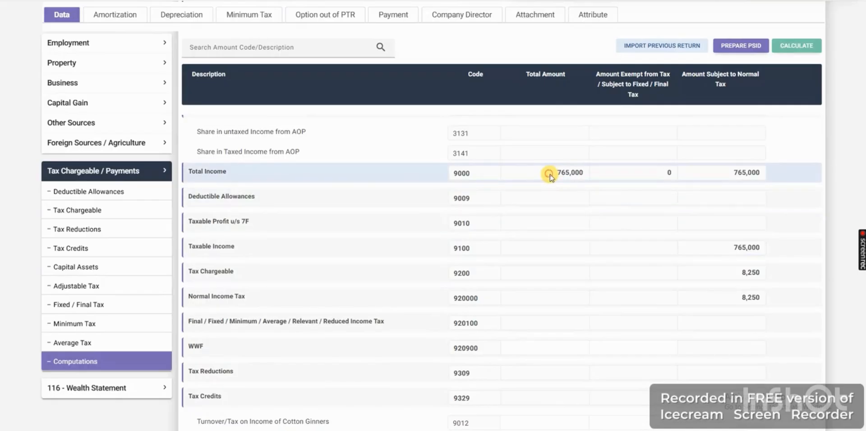
drag(549, 176, 584, 176)
click(744, 277)
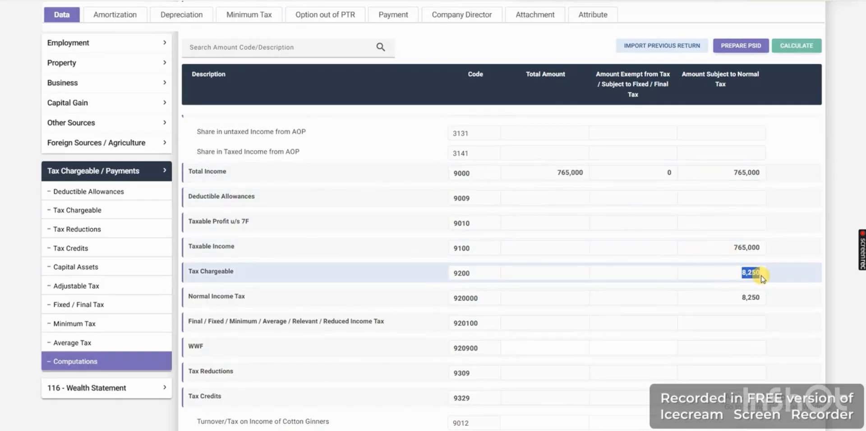
scroll(722, 217, down, 4)
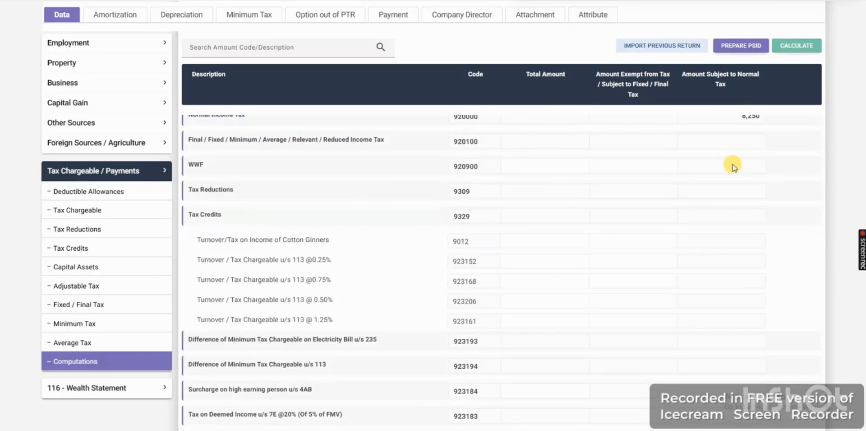
scroll(695, 271, down, 5)
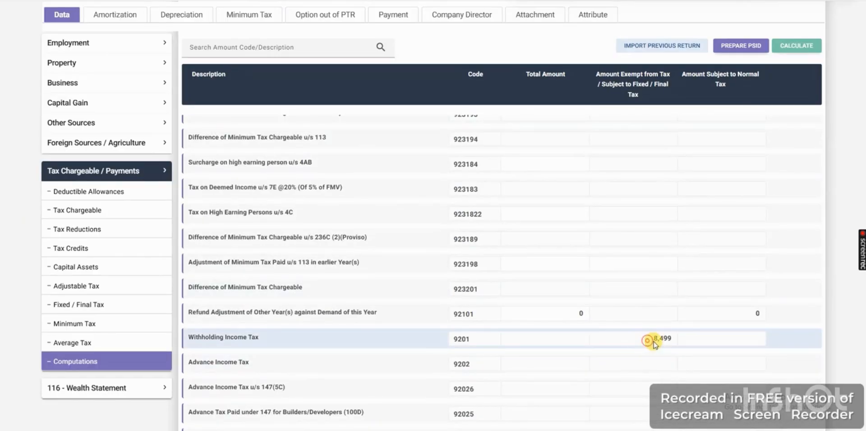
drag(653, 341, 671, 344)
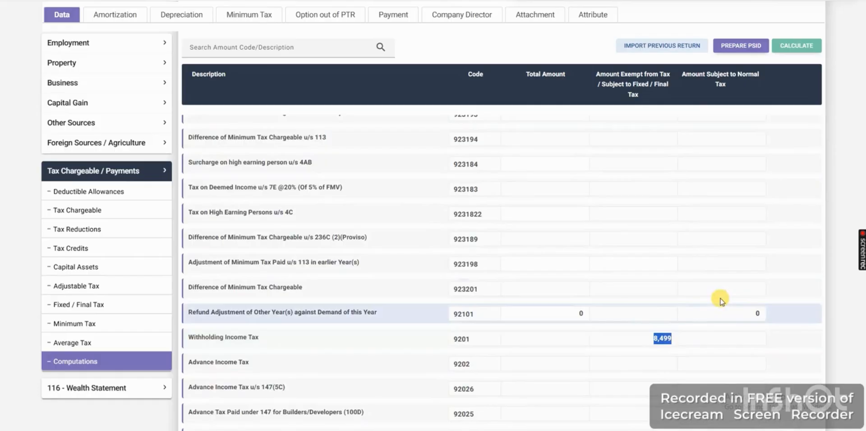
scroll(719, 298, down, 4)
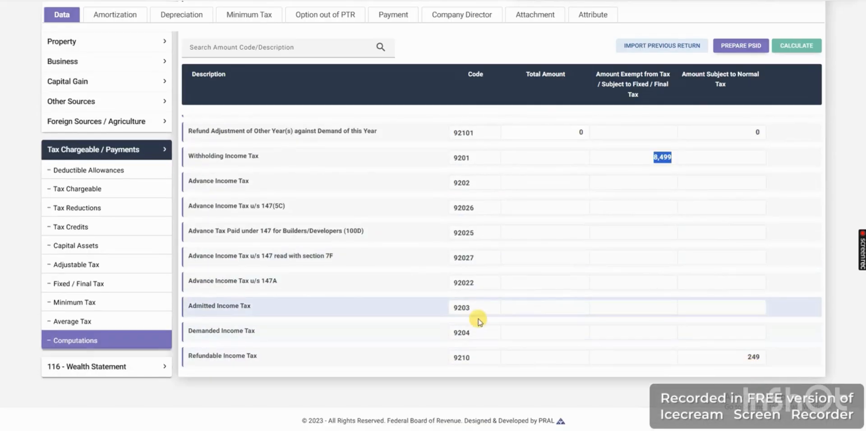
- Open Reconciliation of Net Assets in the 116 Wealth Statement and check net assets, inflows, outflows and the unreconciled amount
click(83, 148)
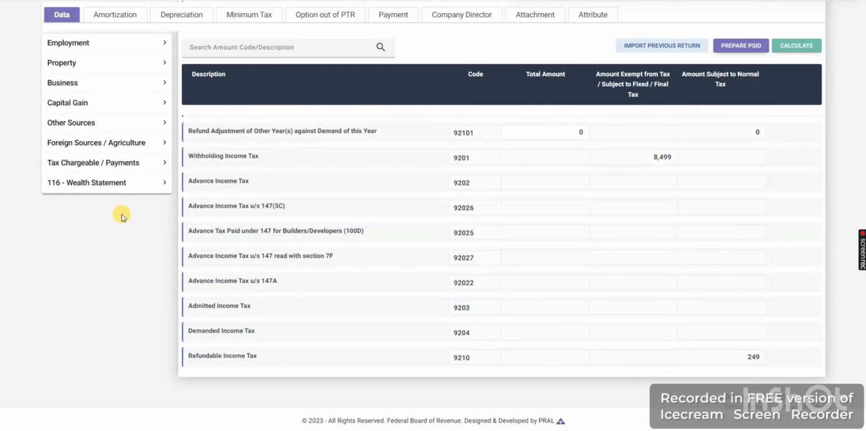
click(135, 191)
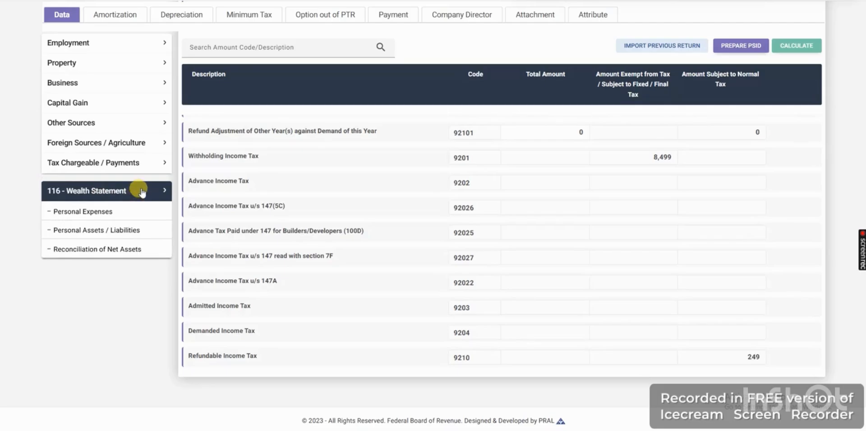
click(88, 249)
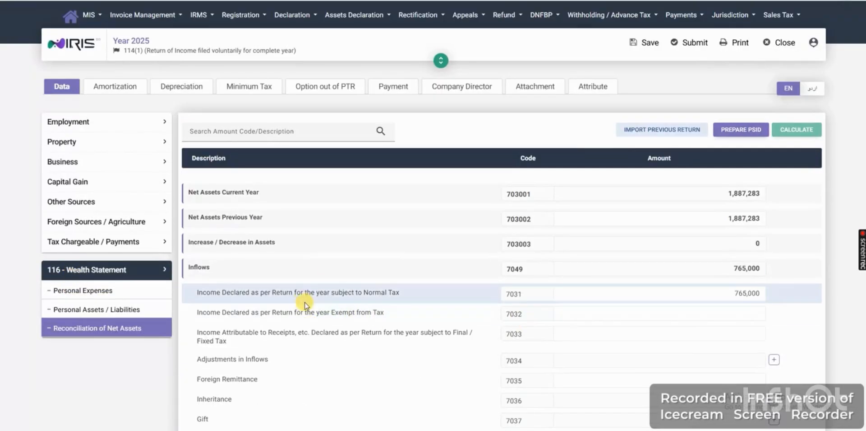
triple_click(299, 291)
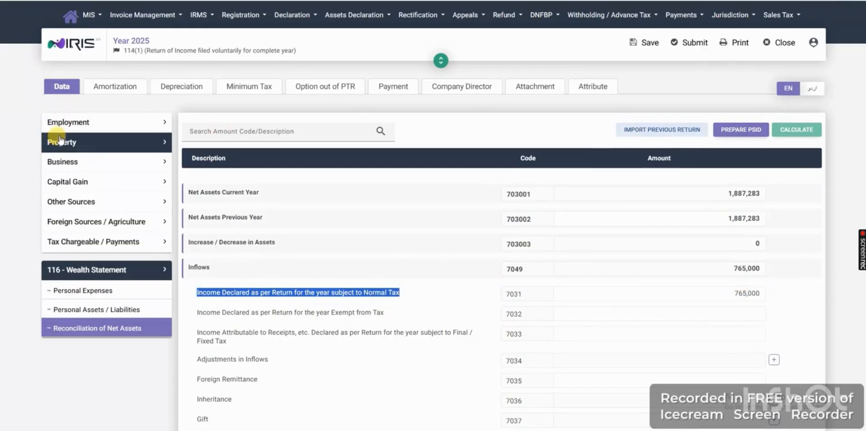
drag(727, 293, 760, 295)
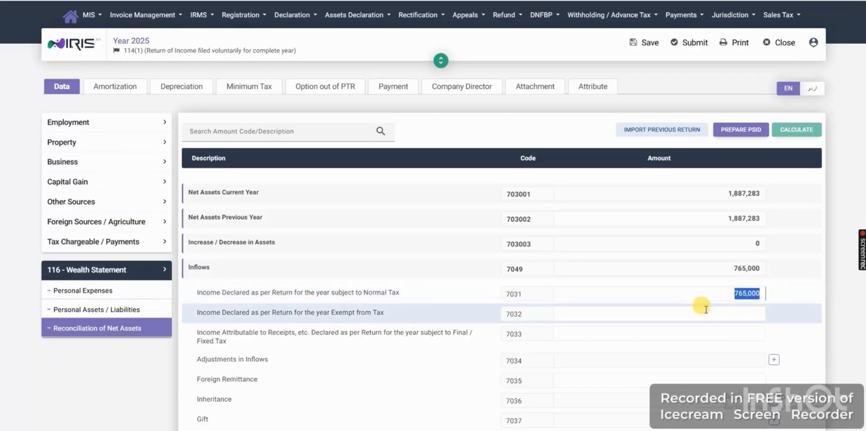
scroll(677, 277, down, 5)
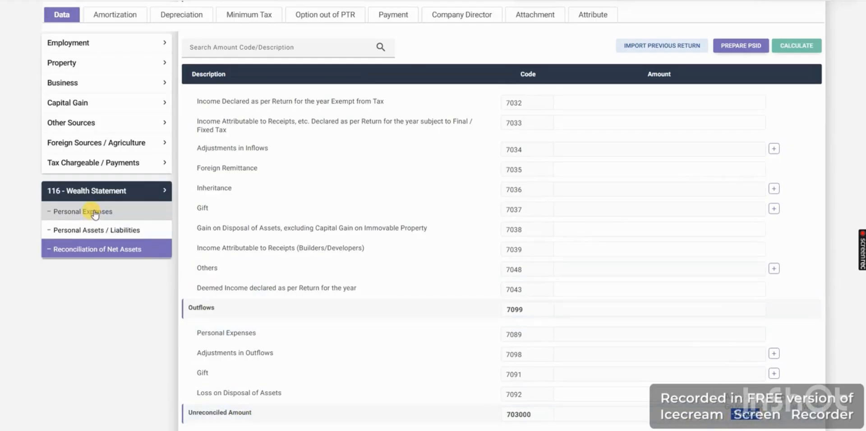
- In Personal Assets / Liabilities, set the JS Bank investment account under code 7006 to 24,362 and recalculate
click(94, 231)
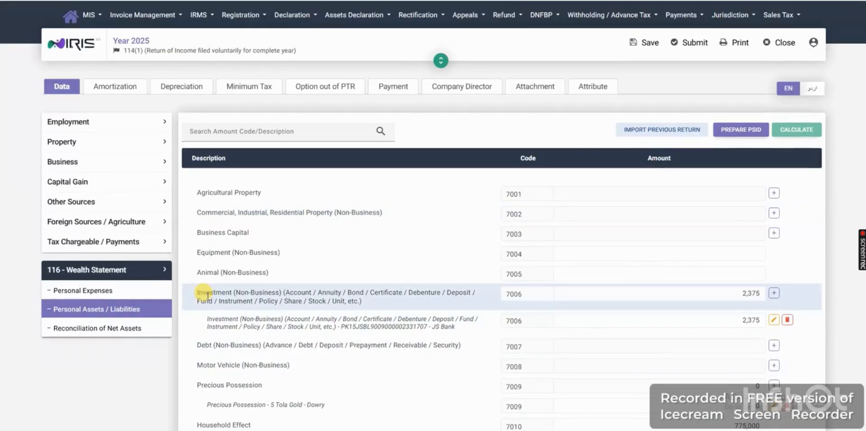
click(84, 292)
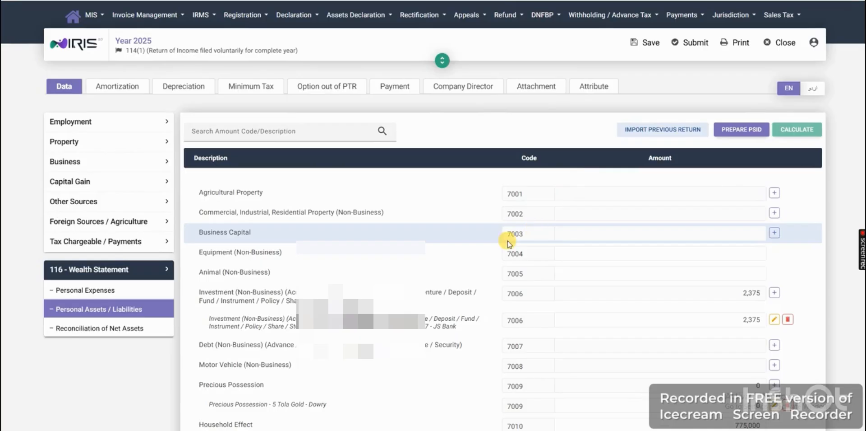
click(728, 321)
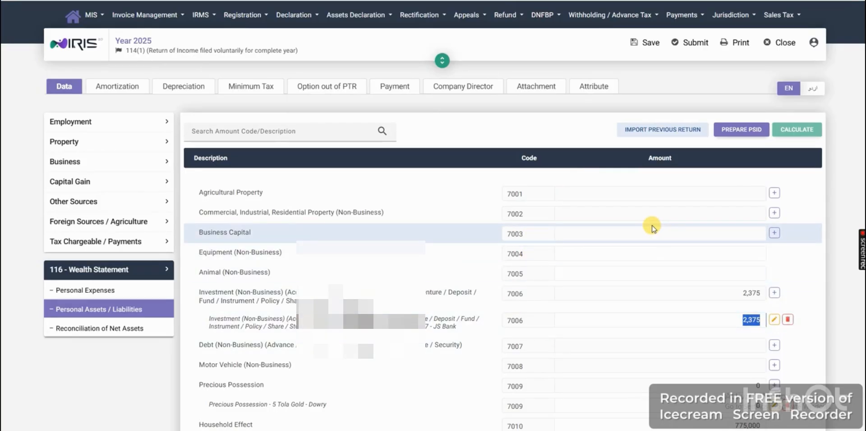
text(24)
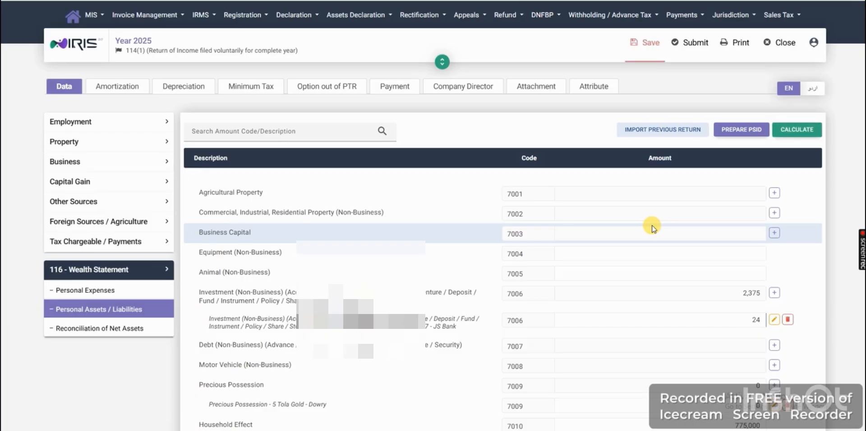
text(,362)
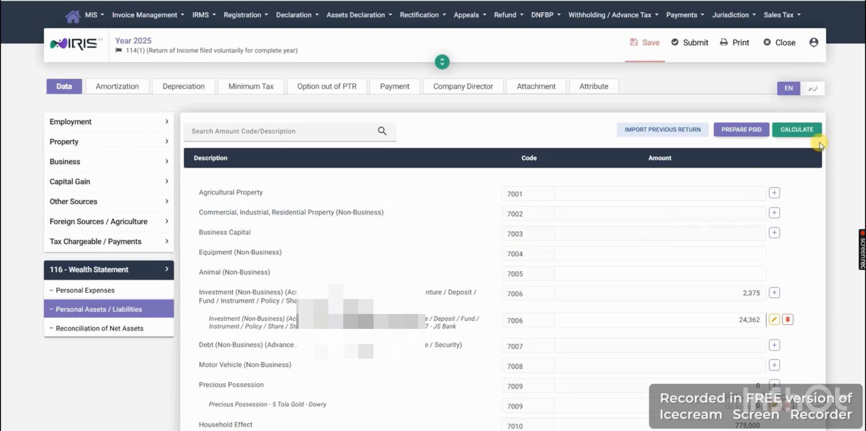
click(797, 130)
- Dismiss the Vehicle entry form, set Any Other Asset - Cash and other savings to 971,548, and recalculate
scroll(669, 216, down, 5)
scroll(668, 214, down, 1)
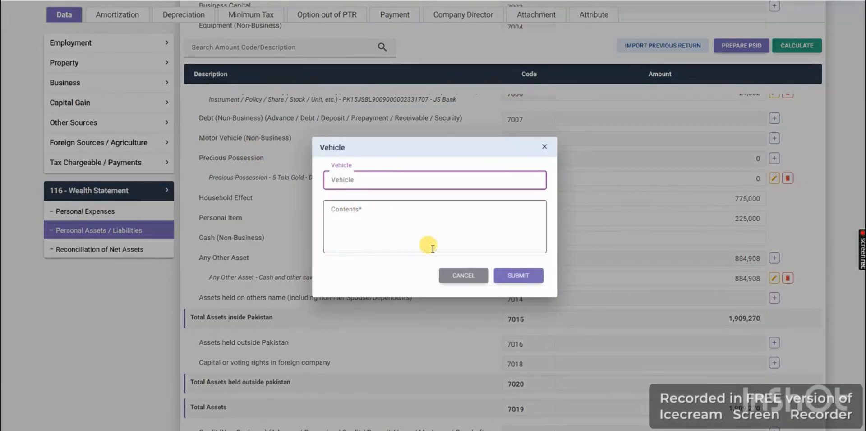
click(460, 285)
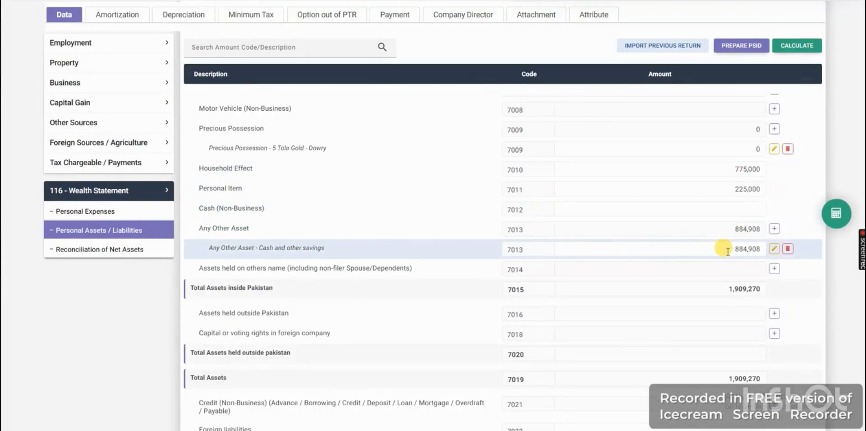
drag(726, 251, 772, 254)
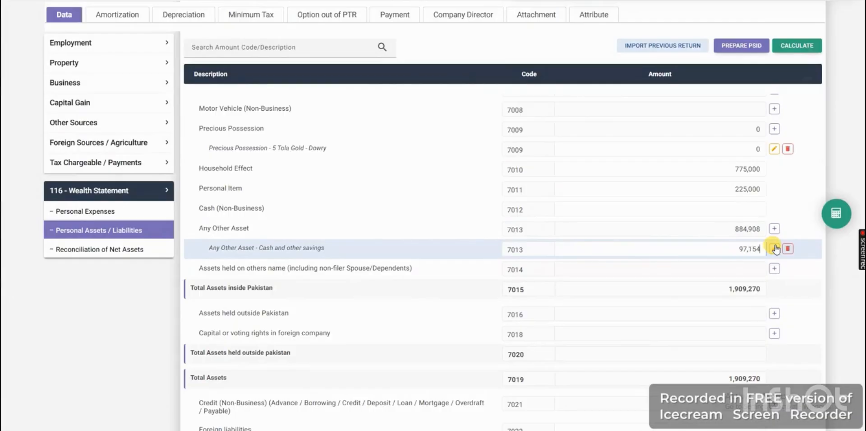
click(836, 213)
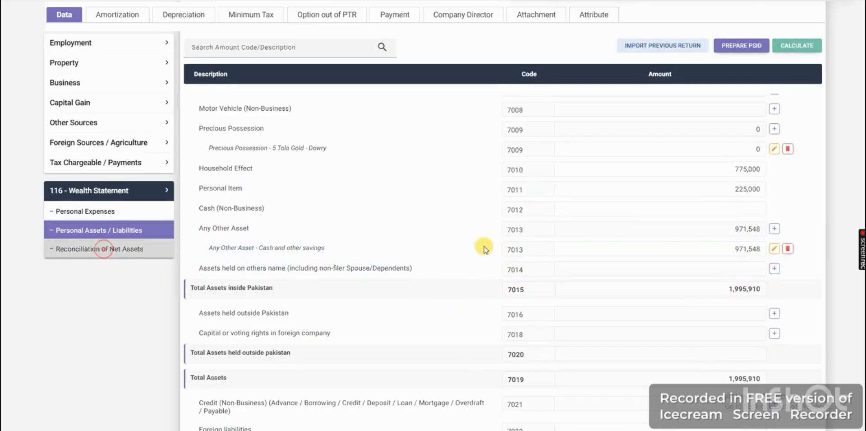
- In Personal Expenses, set Rates / Taxes / Charge / Cess to 8,499 and recalculate
click(86, 290)
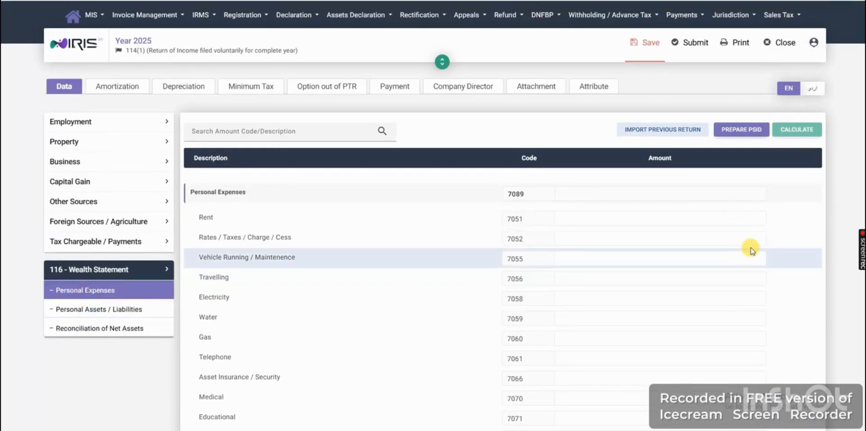
click(653, 236)
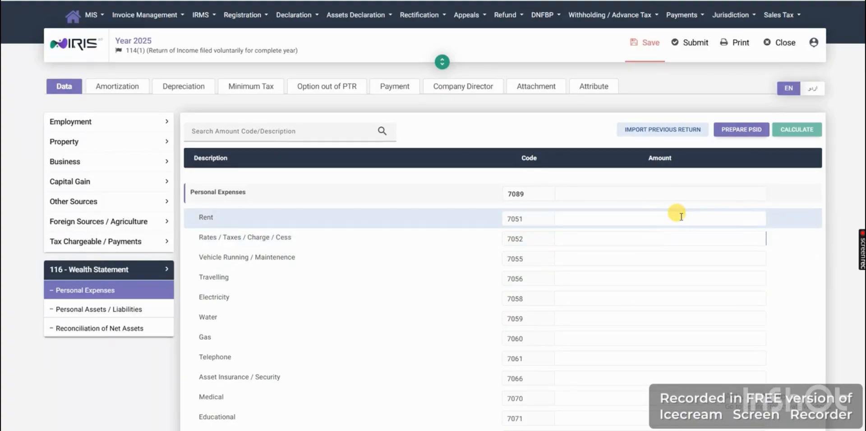
text(8,499)
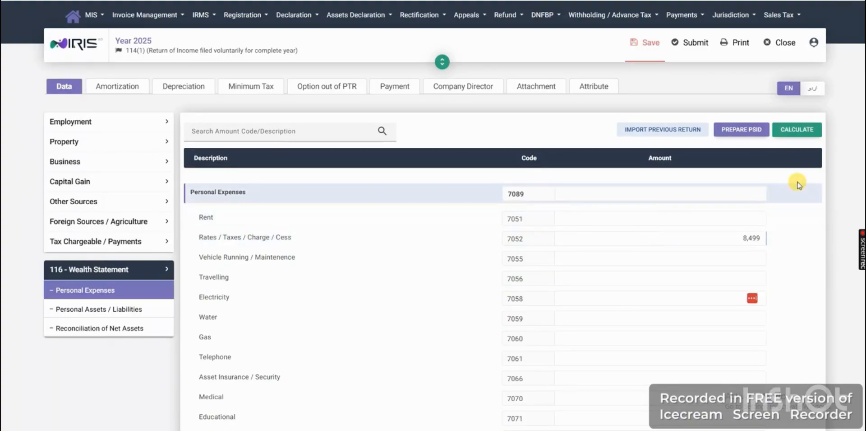
click(798, 131)
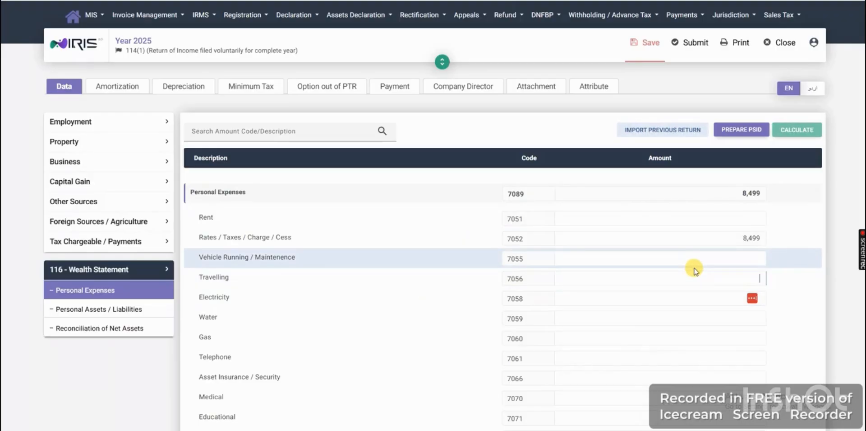
- In Personal Expenses, set Travelling to 34,568 and Telephone to 4,580, recalculating after each entry
text(34,568)
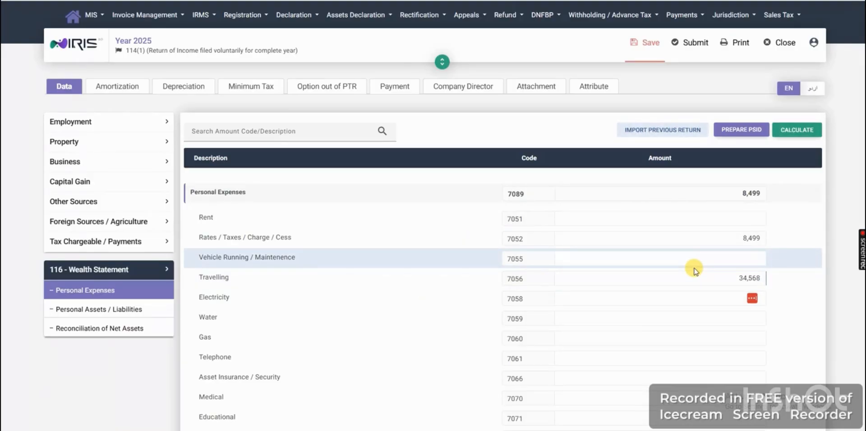
click(798, 130)
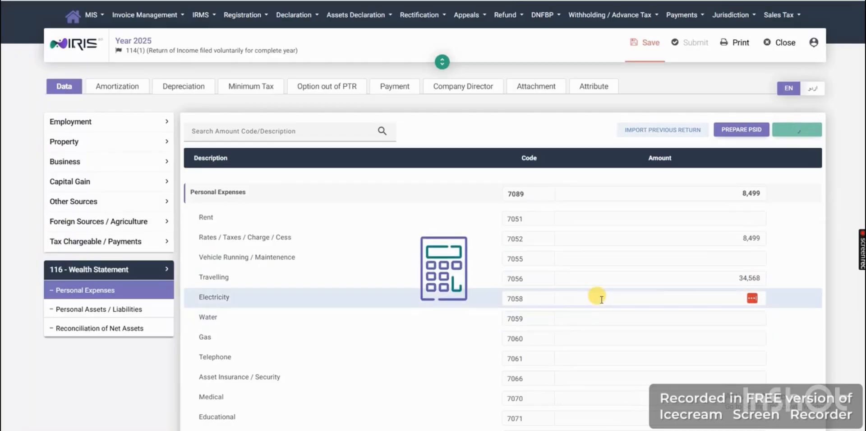
click(622, 356)
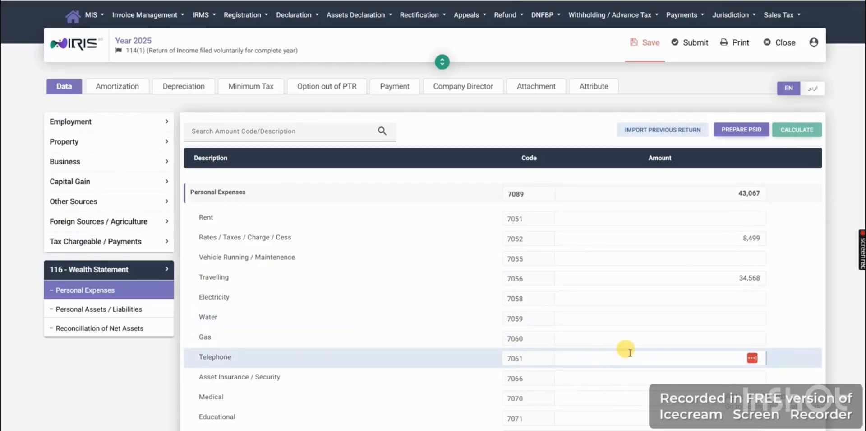
text(8)
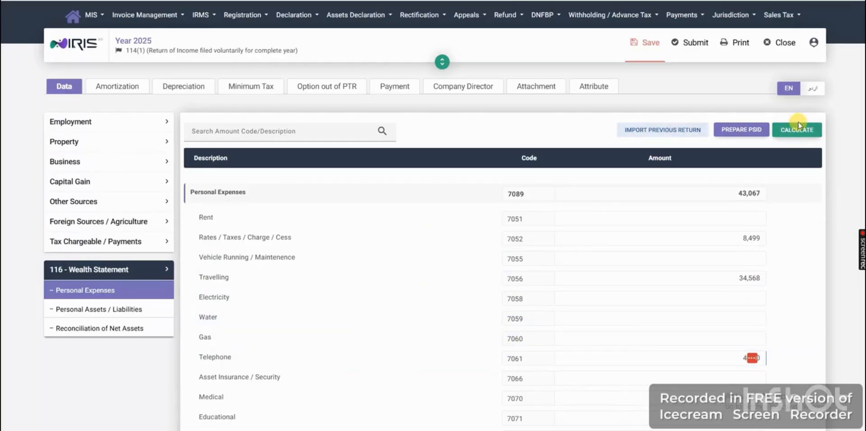
click(798, 131)
- Set the Medical expense under code 7070 to 65,000 and recalculate
scroll(483, 323, down, 2)
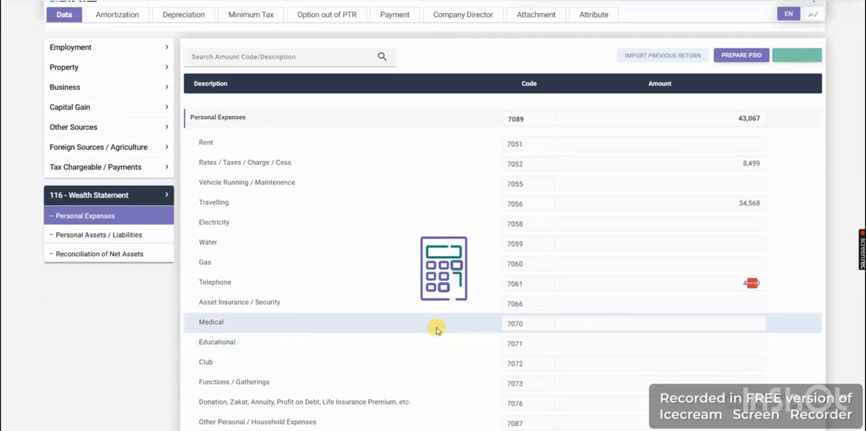
text(65,000)
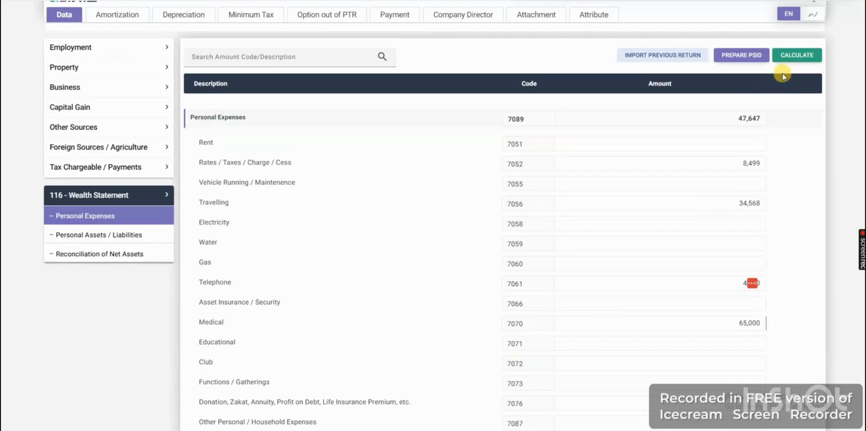
click(800, 57)
- In Reconciliation of Net Assets, check the outflows and copy the Unreconciled Amount figure without its minus sign
scroll(705, 257, down, 2)
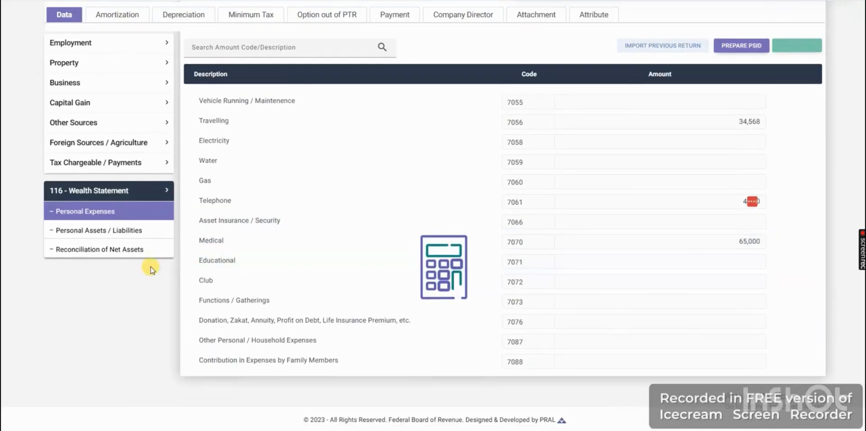
click(103, 256)
scroll(727, 267, up, 2)
scroll(735, 263, down, 5)
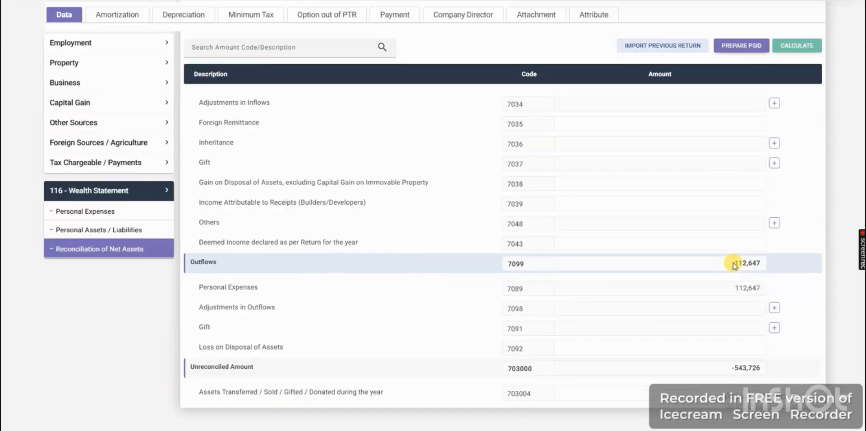
scroll(750, 318, down, 1)
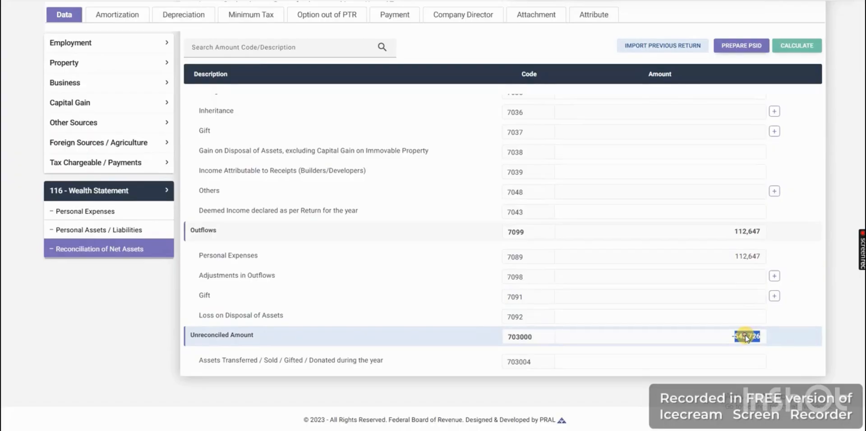
right_click(746, 334)
click(762, 239)
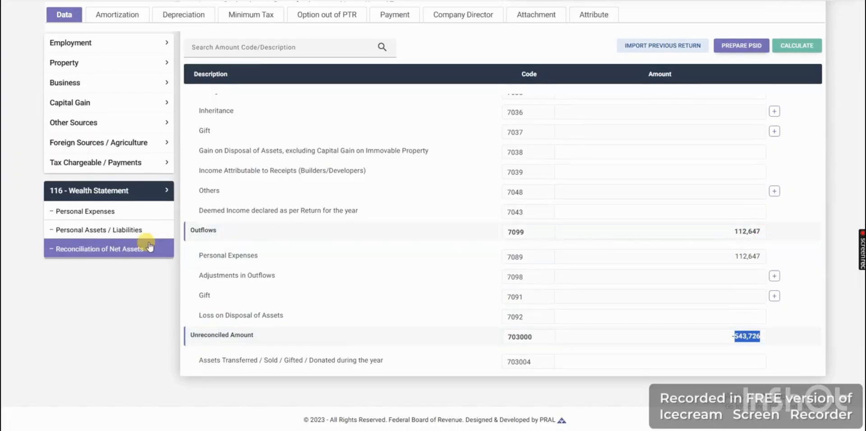
- In Personal Expenses, paste the copied 543,726 into Other Personal / Household Expenses and recalculate
click(78, 212)
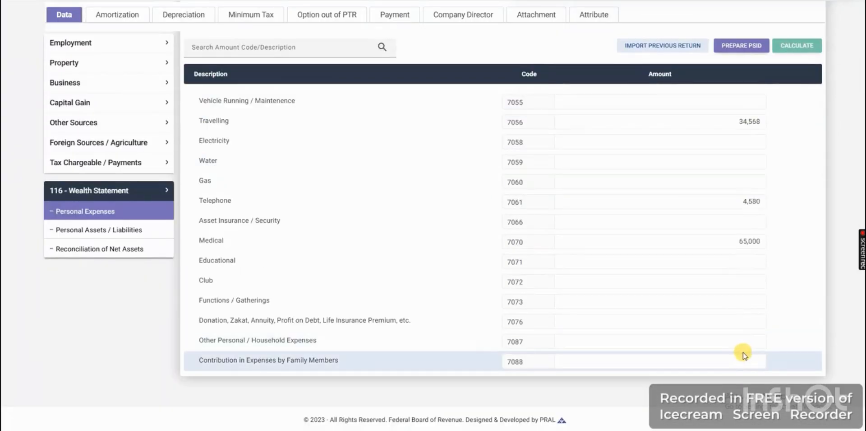
right_click(742, 341)
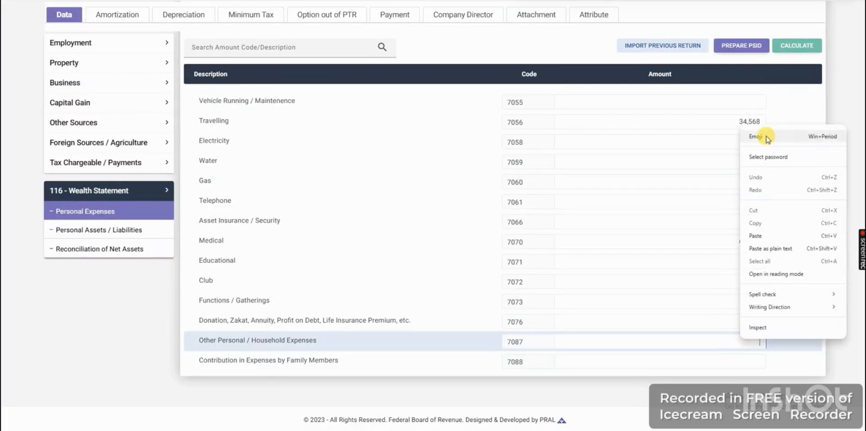
click(756, 235)
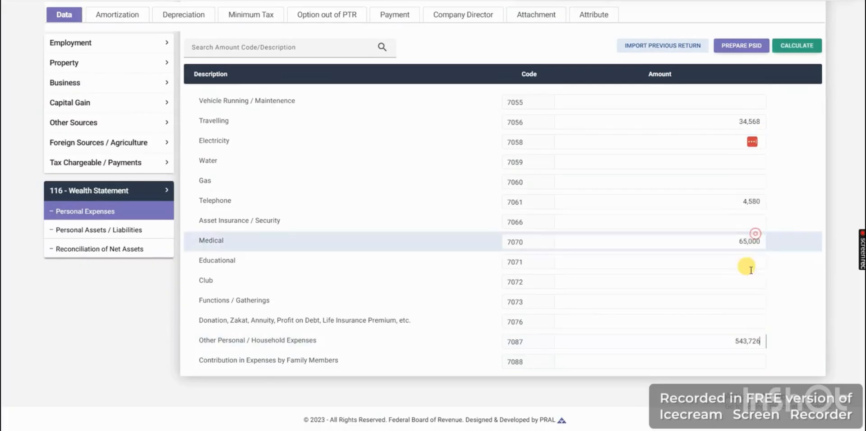
click(795, 47)
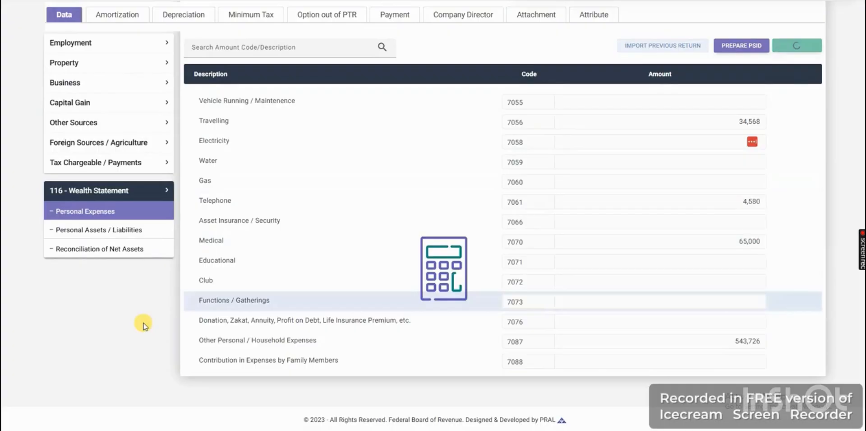
- Check the Unreconciled Amount and net assets in Reconciliation of Net Assets, and save the return
click(111, 250)
scroll(764, 302, down, 5)
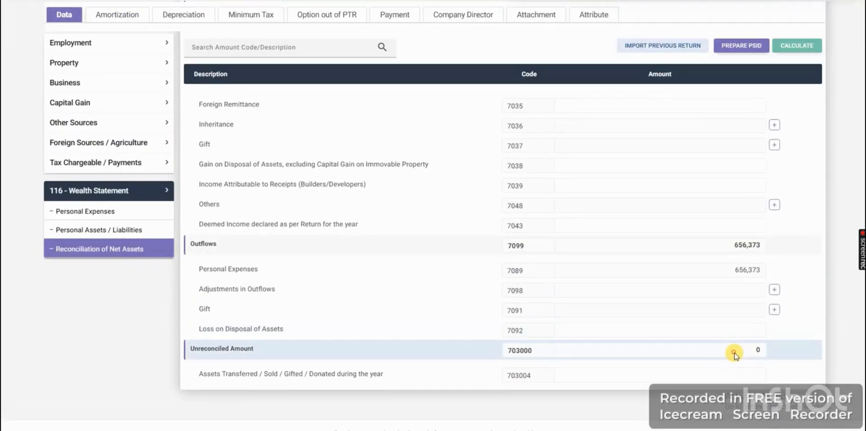
double_click(758, 350)
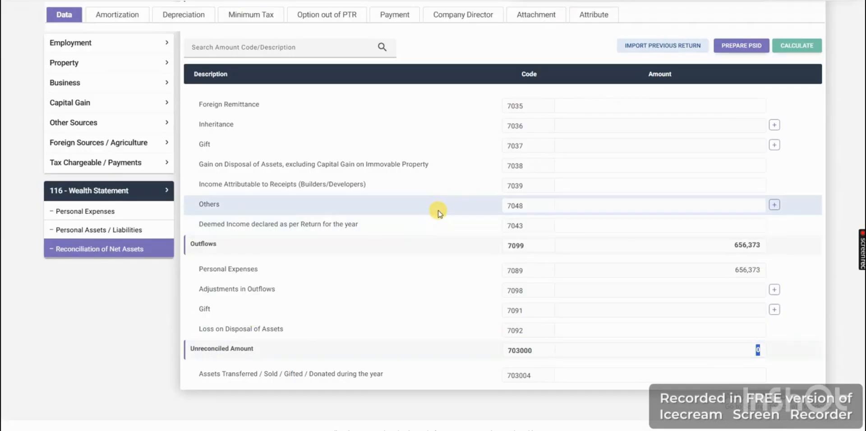
scroll(439, 212, up, 5)
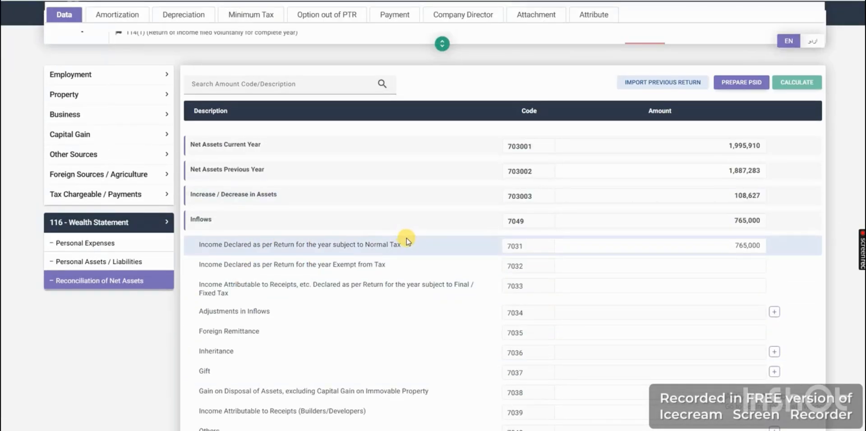
scroll(631, 188, up, 1)
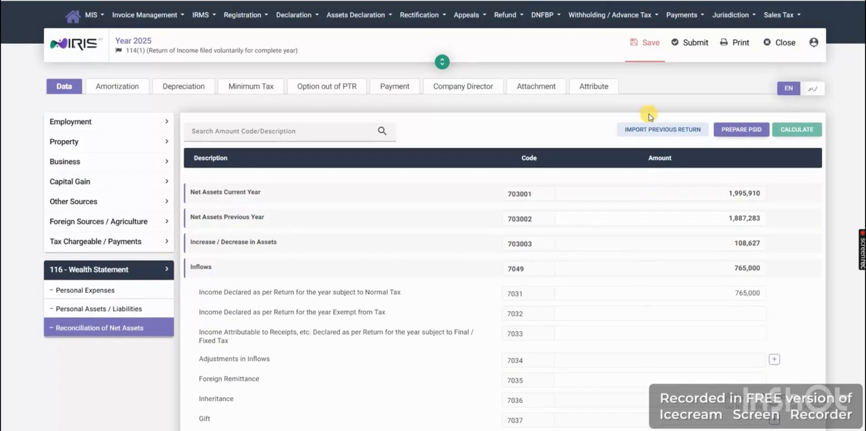
click(649, 44)
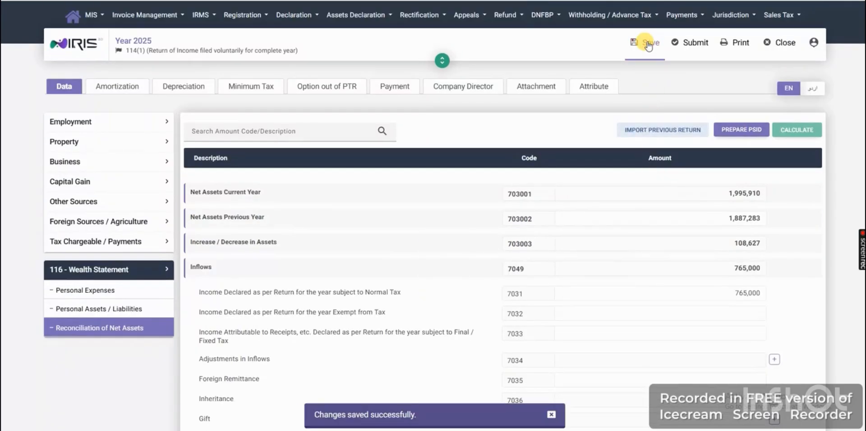
- In the return's attributes, set Residence Status to Resident and save the change
click(693, 45)
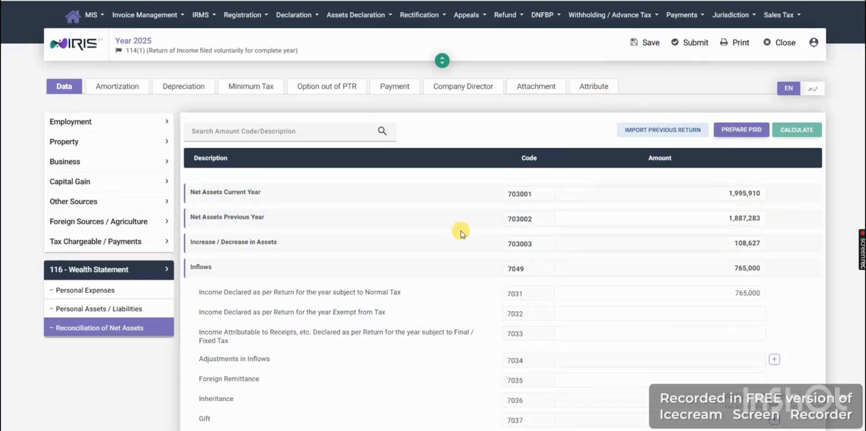
click(595, 87)
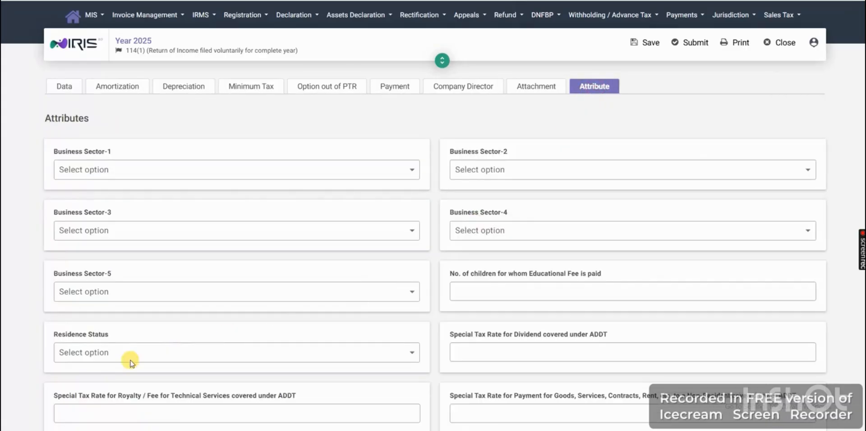
triple_click(79, 336)
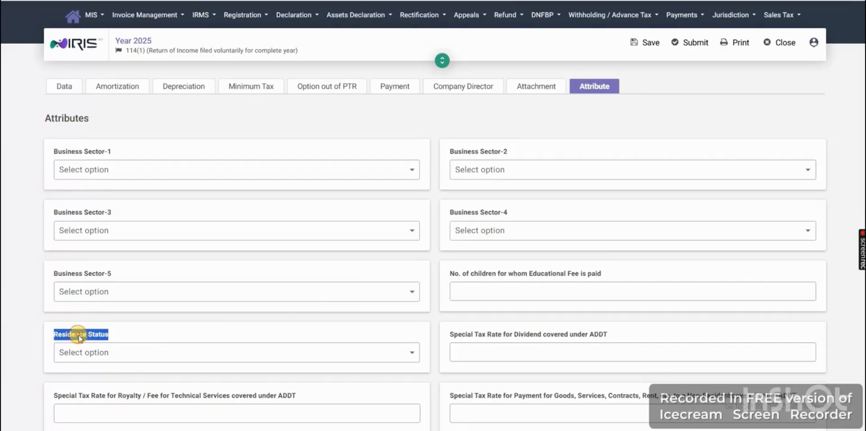
click(85, 349)
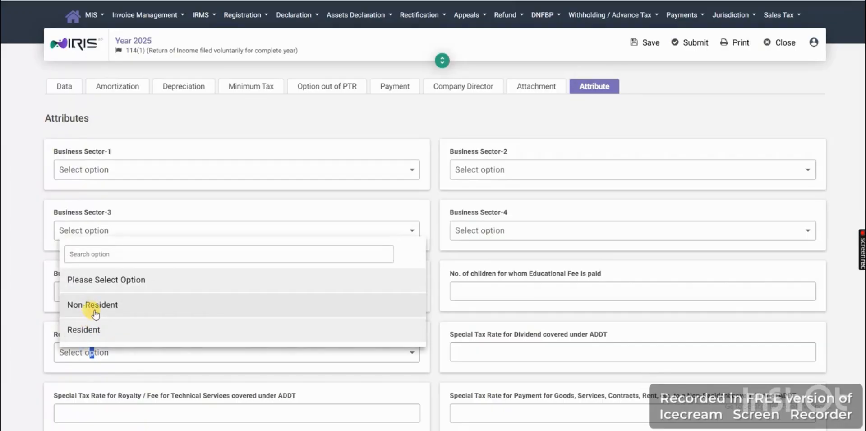
click(90, 333)
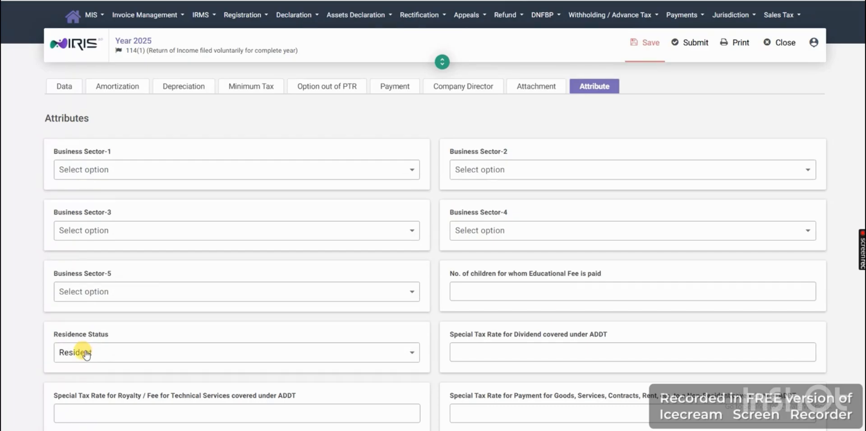
click(649, 45)
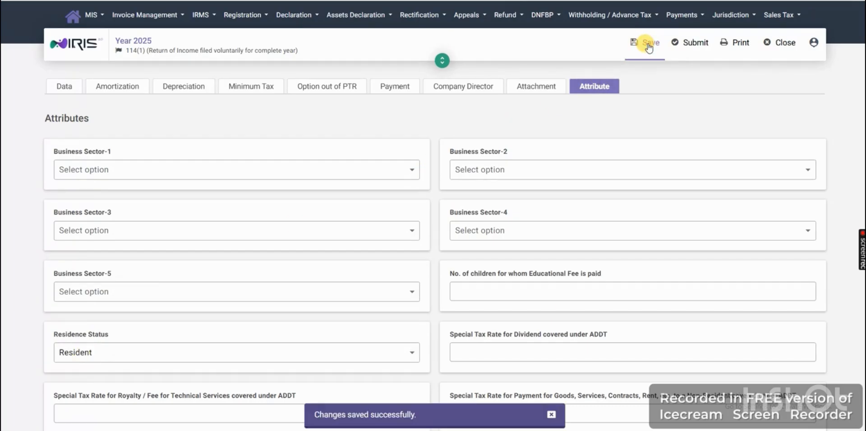
- Send the return to the submission verification page, go to the 4-digit PIN field, and close the return without entering the PIN
click(693, 45)
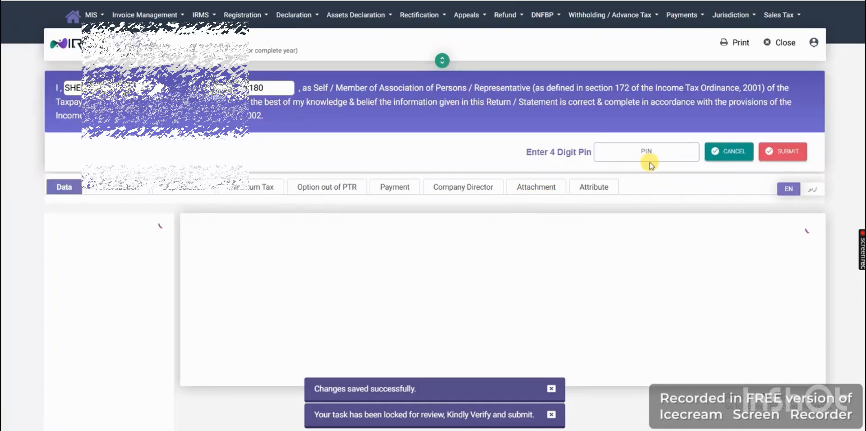
click(644, 152)
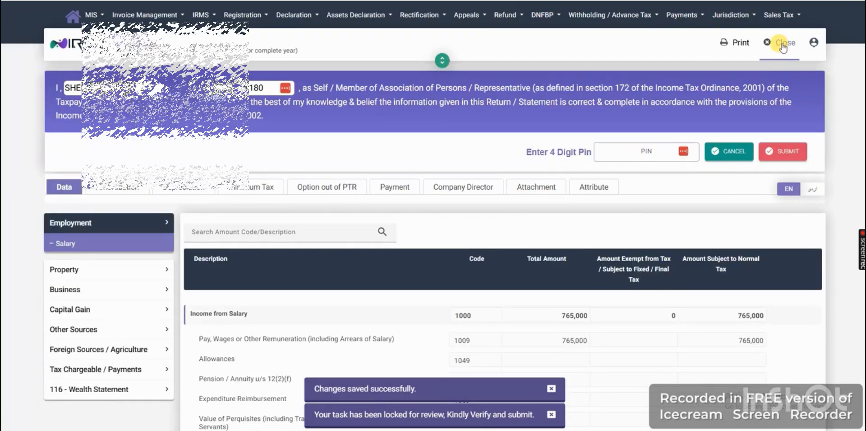
click(776, 42)
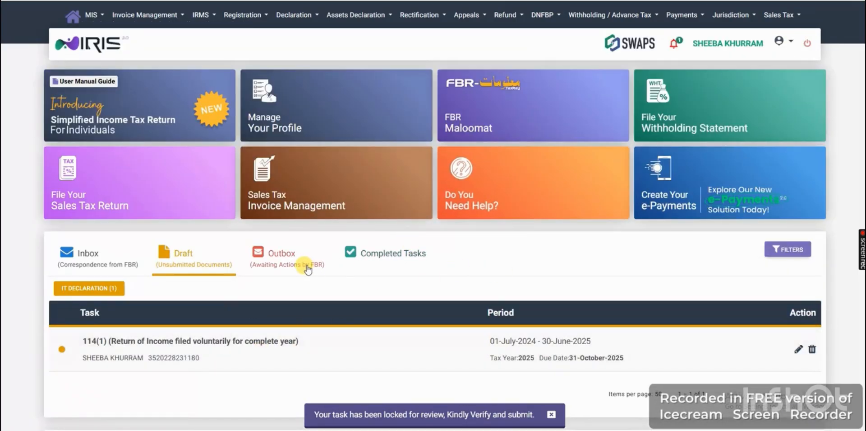
scroll(316, 261, down, 7)
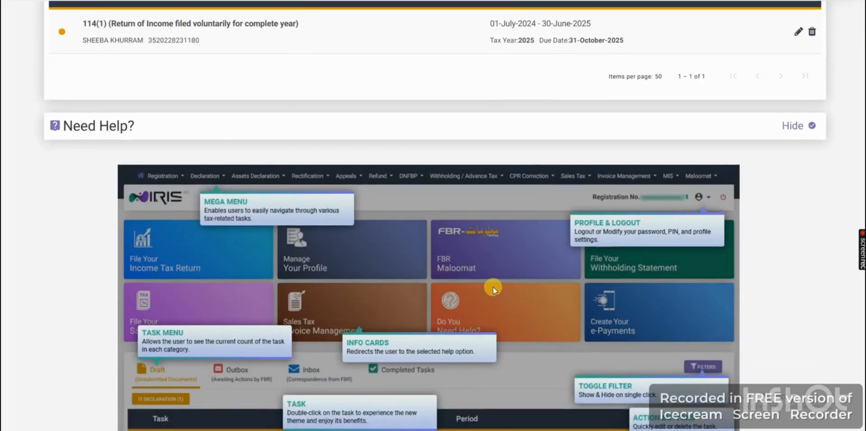
scroll(493, 286, down, 3)
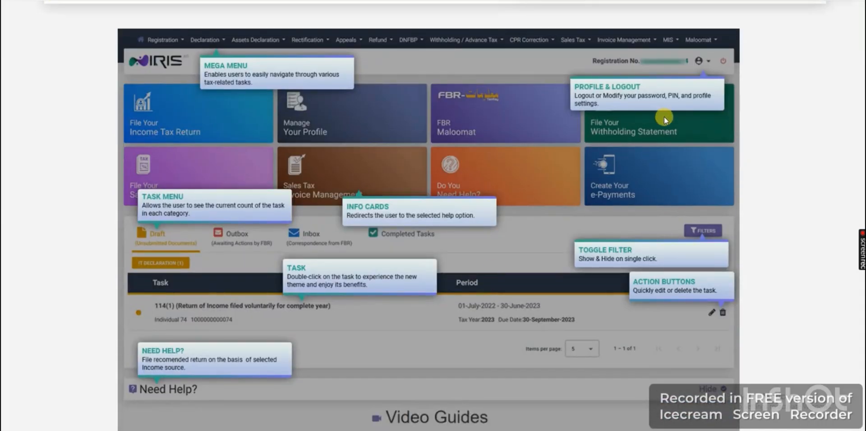